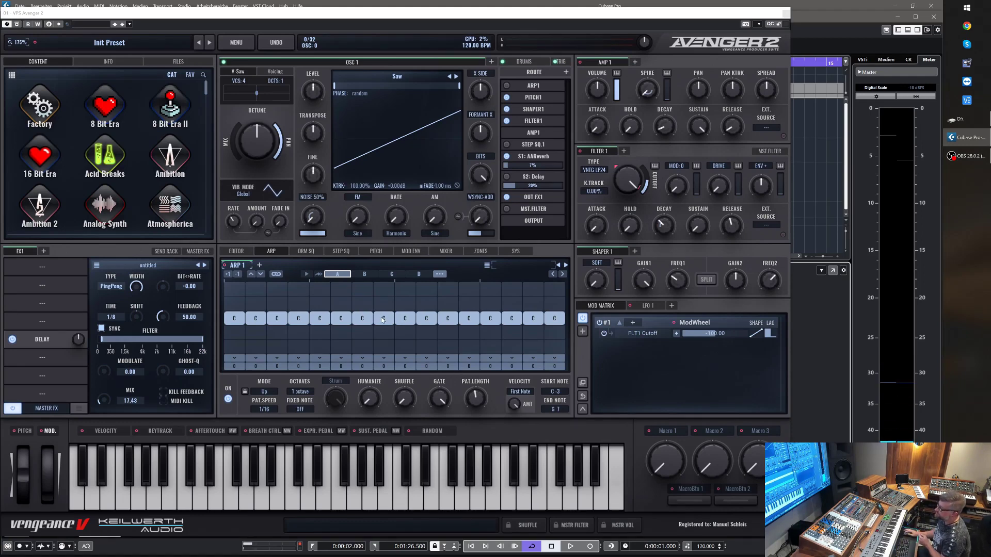
# - Enable ARP1 in the oscillator's routing and raise arpeggiator steps 1, 4, 7, 9, 12 and 15 by one row
pyautogui.click(65, 275)
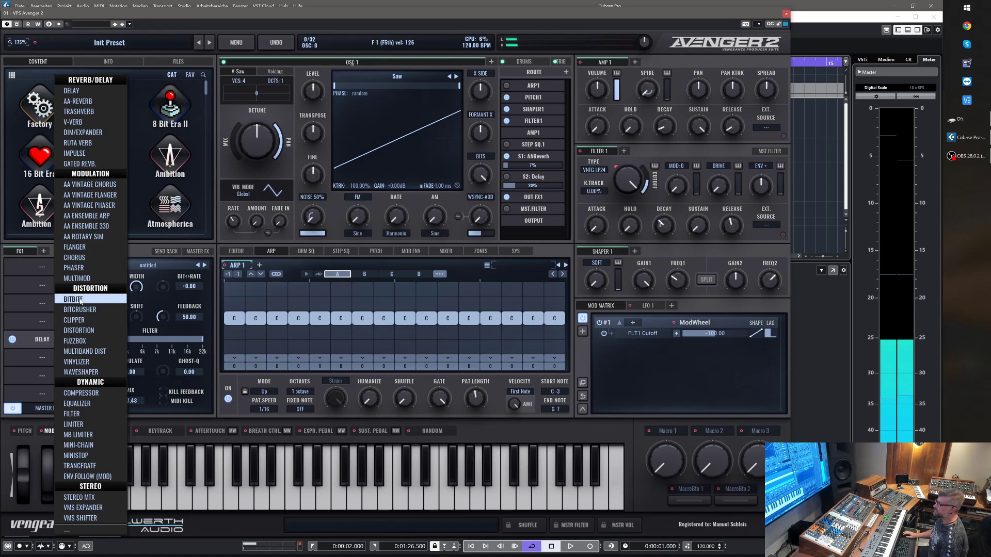
pyautogui.click(502, 92)
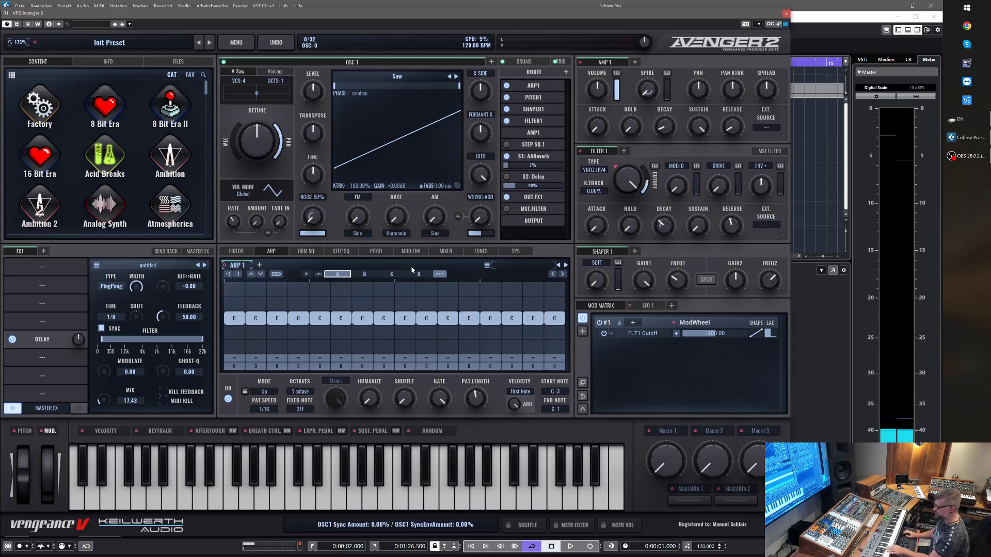
pyautogui.click(239, 308)
pyautogui.click(298, 308)
pyautogui.click(360, 308)
pyautogui.click(405, 304)
pyautogui.click(468, 304)
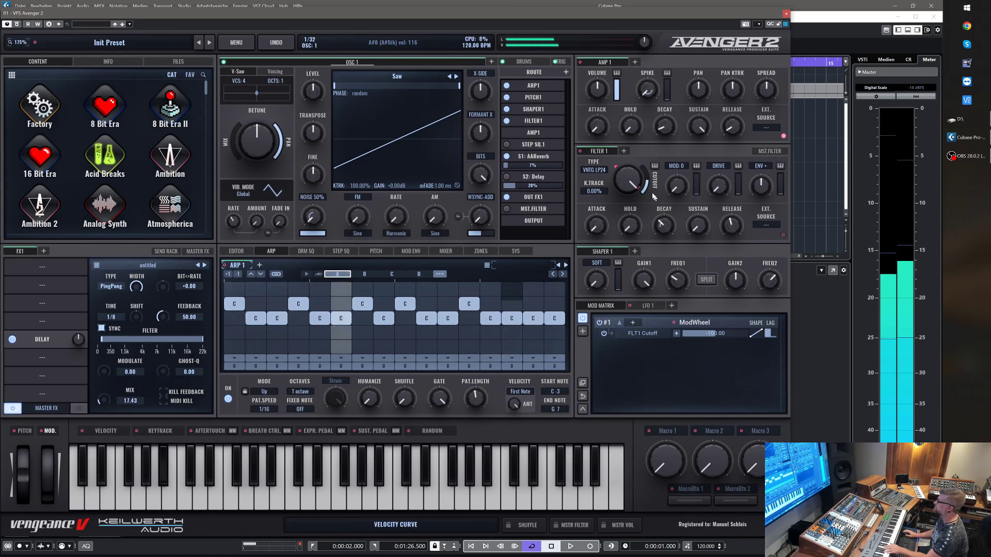
pyautogui.click(533, 304)
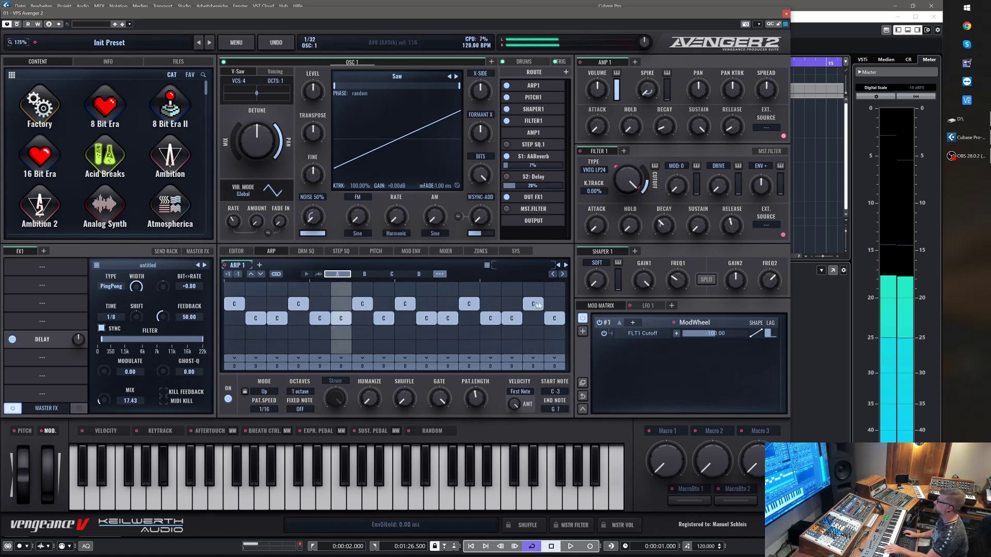
# - Lower the Filter 1 cutoff and raise its cutoff envelope amount to 43.51%
pyautogui.moveTo(632, 184); pyautogui.dragTo(631, 258)
pyautogui.moveTo(760, 187); pyautogui.dragTo(760, 168)
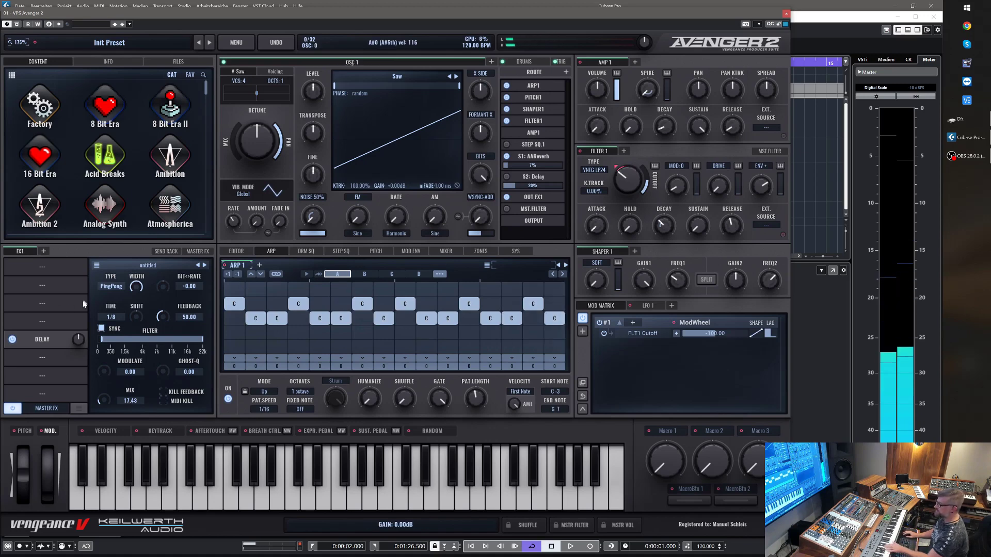
# - Insert the BitBite distortion effect in the first FX1 slot
pyautogui.click(44, 270)
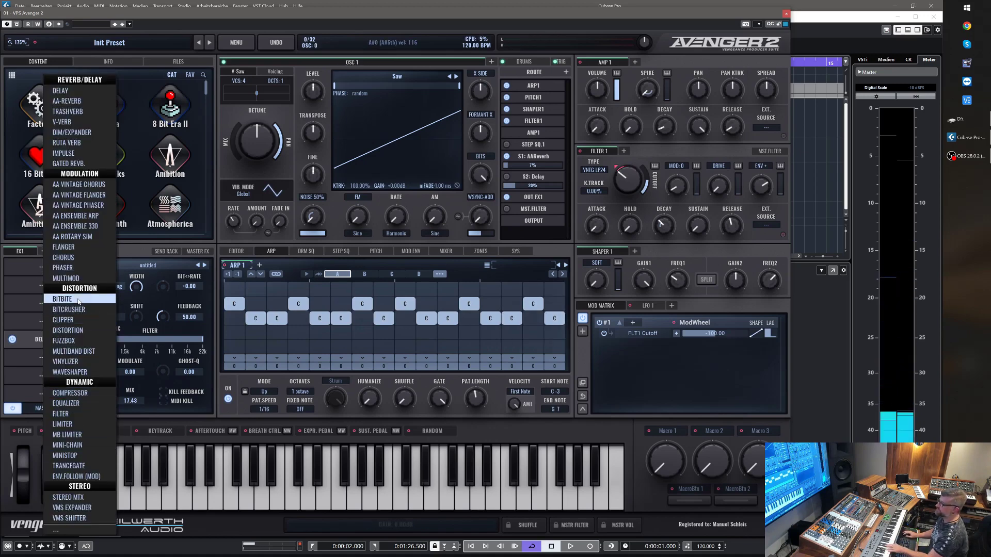
pyautogui.click(62, 300)
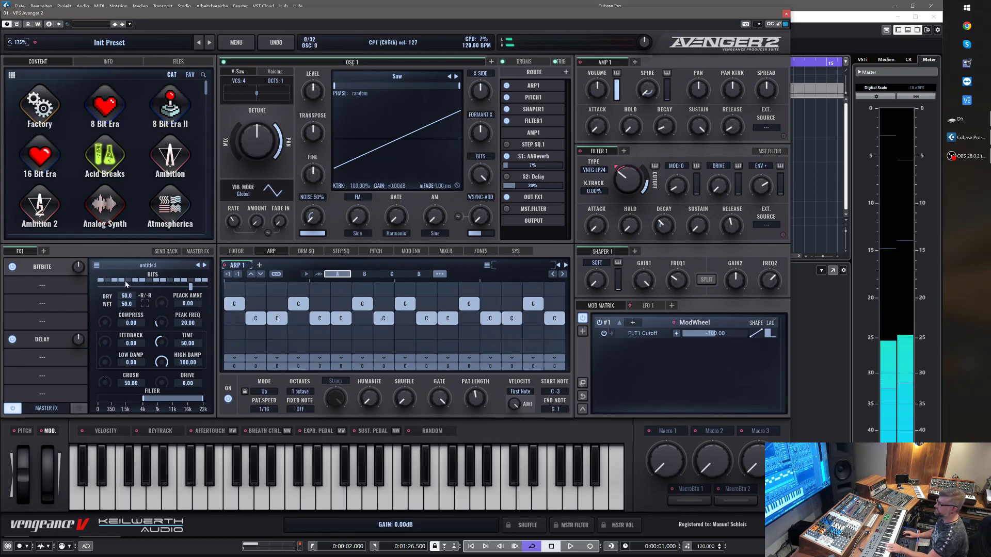
# - Audition the BitBite factory presets one after another, from Alias through Hollow Bits
pyautogui.click(148, 267)
pyautogui.click(205, 266)
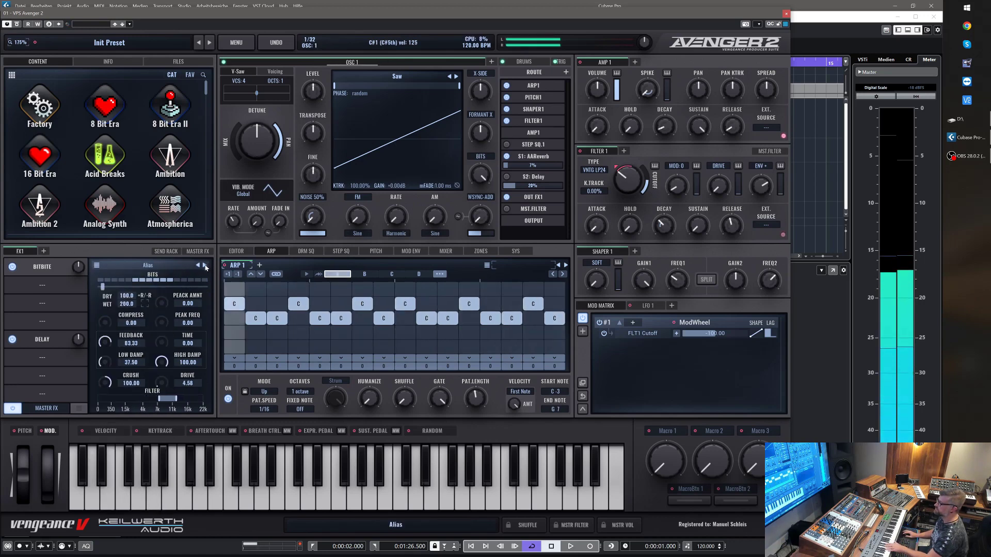
pyautogui.click(204, 265)
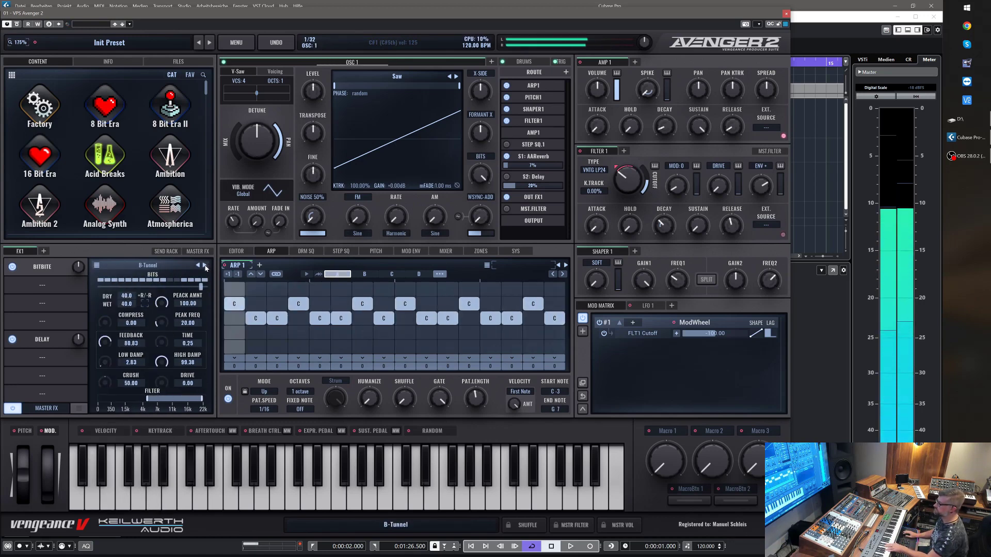
pyautogui.click(205, 265)
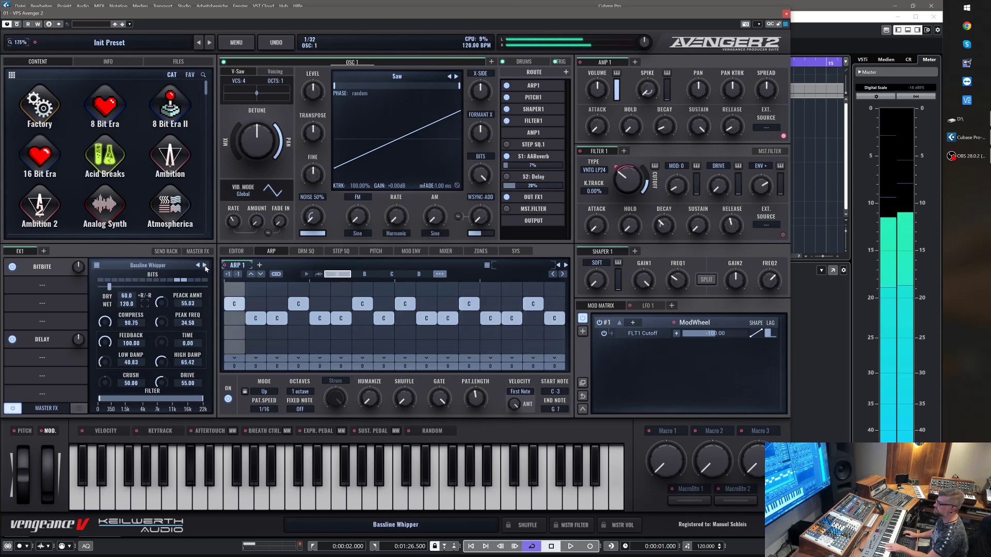
pyautogui.click(204, 265)
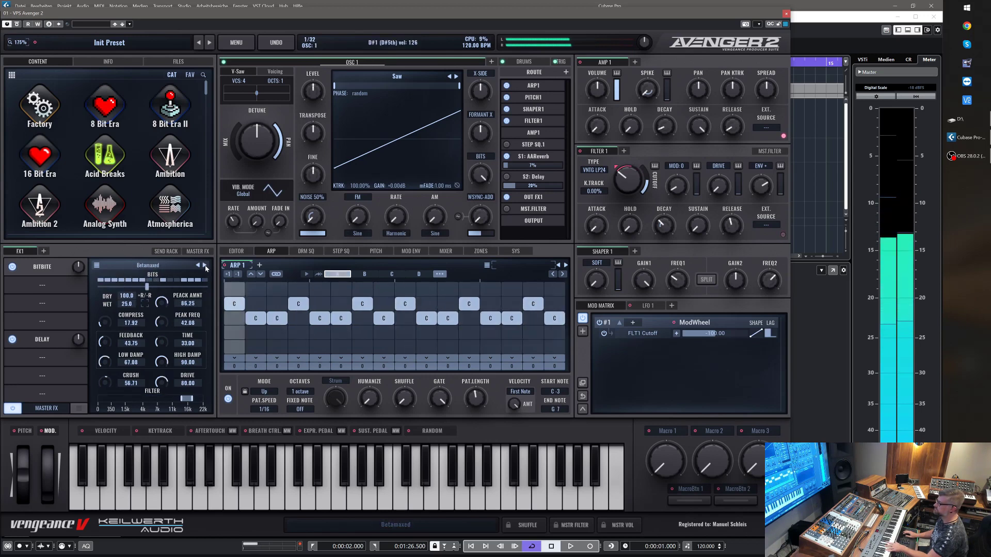
pyautogui.click(205, 265)
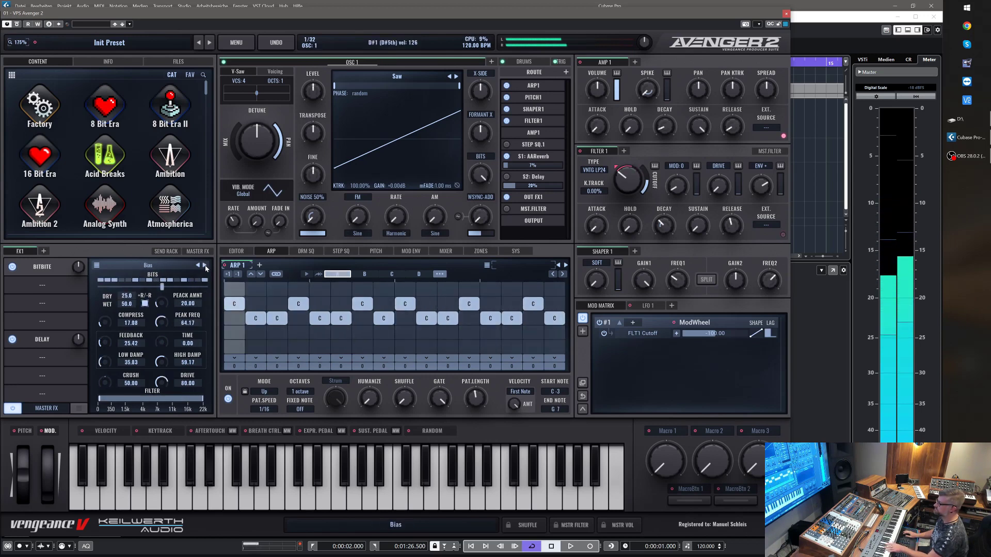
pyautogui.click(204, 265)
pyautogui.click(204, 265)
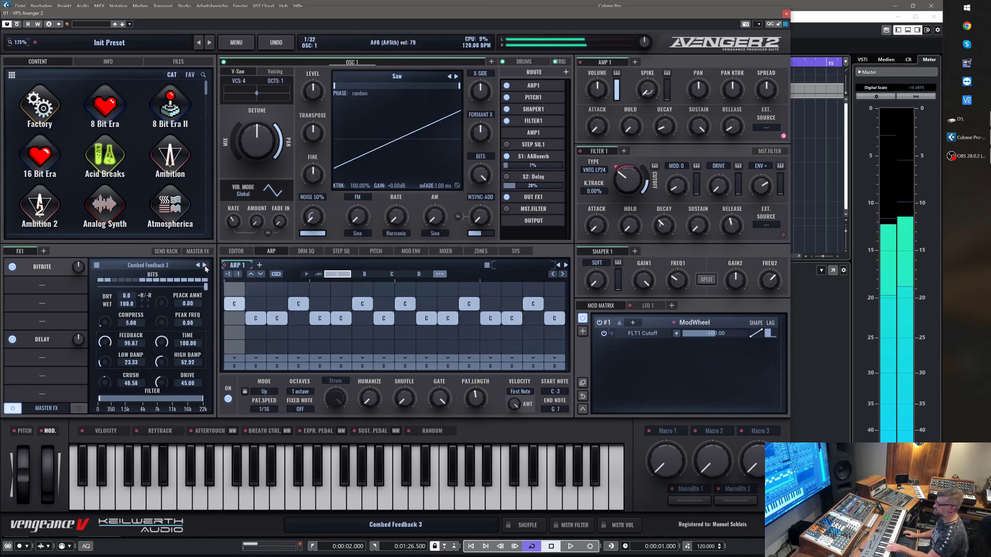
pyautogui.click(204, 265)
pyautogui.click(204, 265)
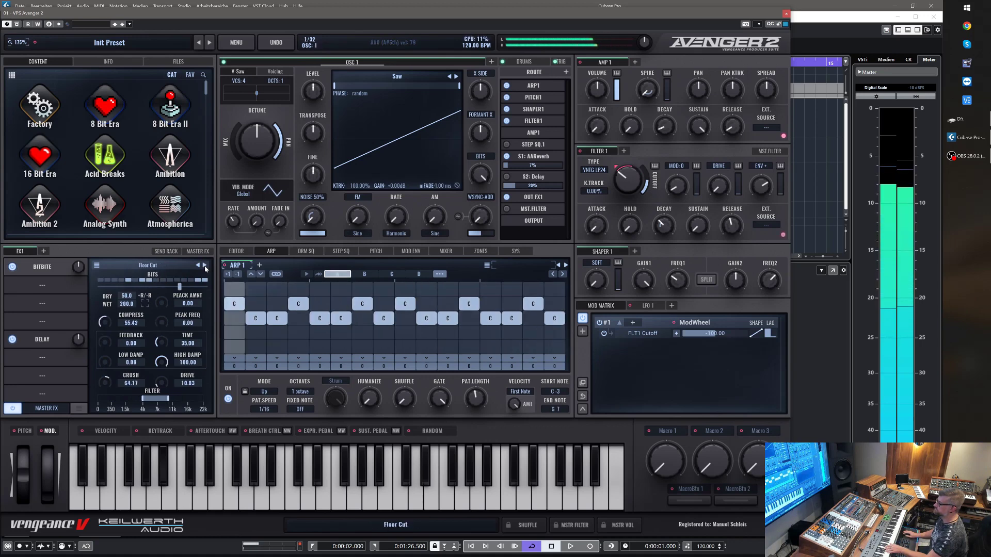
pyautogui.click(205, 265)
pyautogui.click(204, 265)
pyautogui.click(204, 266)
pyautogui.click(205, 265)
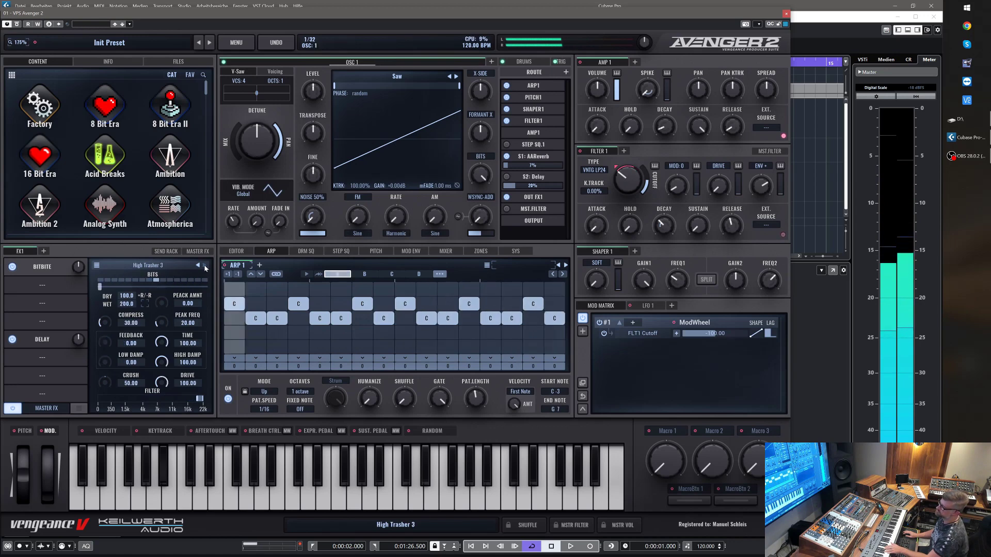
pyautogui.click(205, 266)
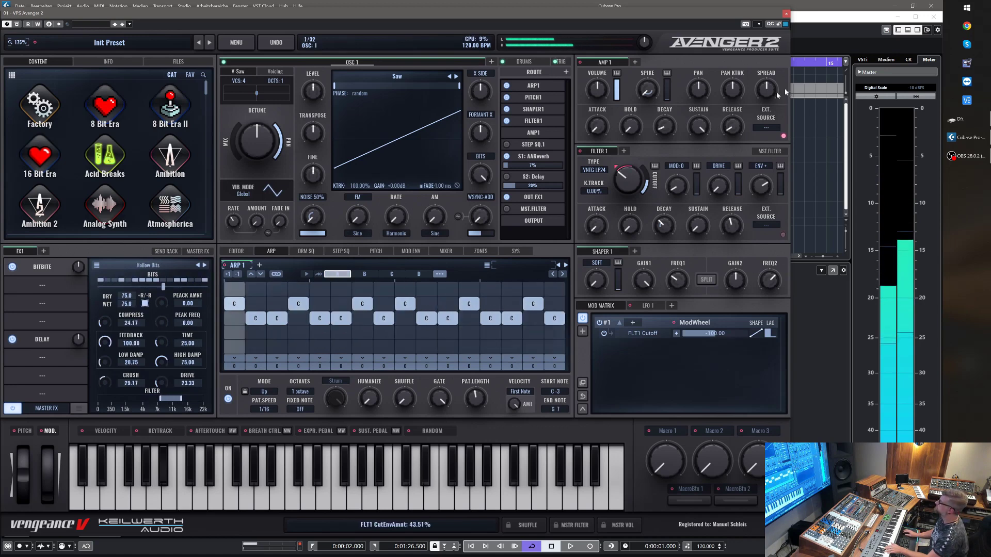
# - Tighten the Amp 1 envelope by lowering its sustain and adjusting its decay
pyautogui.moveTo(696, 127); pyautogui.dragTo(670, 186)
pyautogui.moveTo(660, 135); pyautogui.dragTo(662, 125)
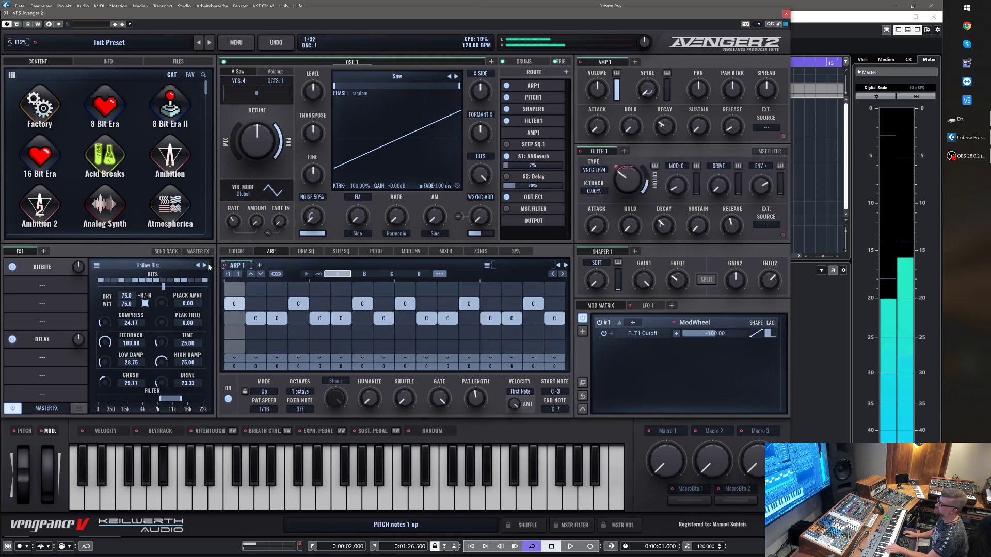
# - Audition the BitBite presets Metal Ringer, Radio Transmitter, Spicy Wobble and Sprayer
pyautogui.click(205, 265)
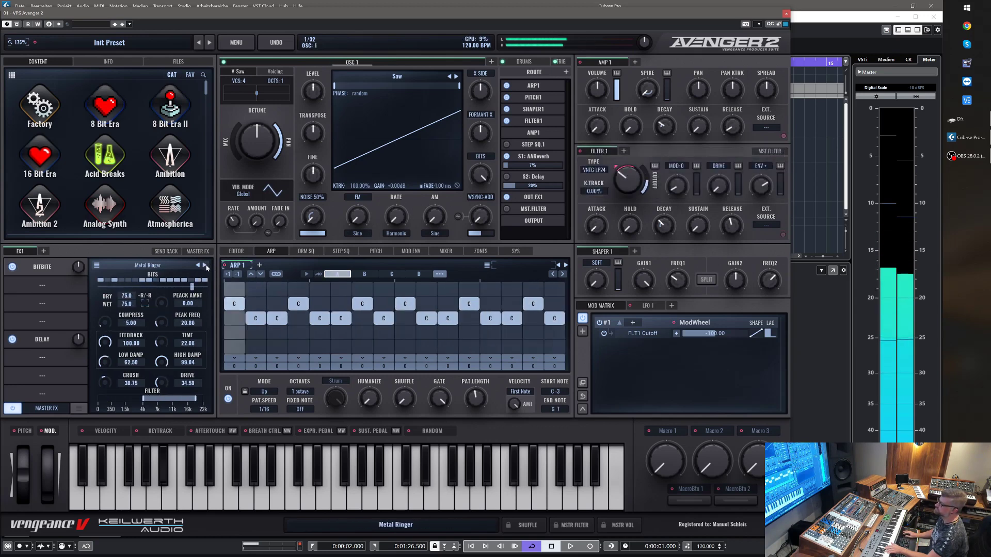
pyautogui.click(205, 266)
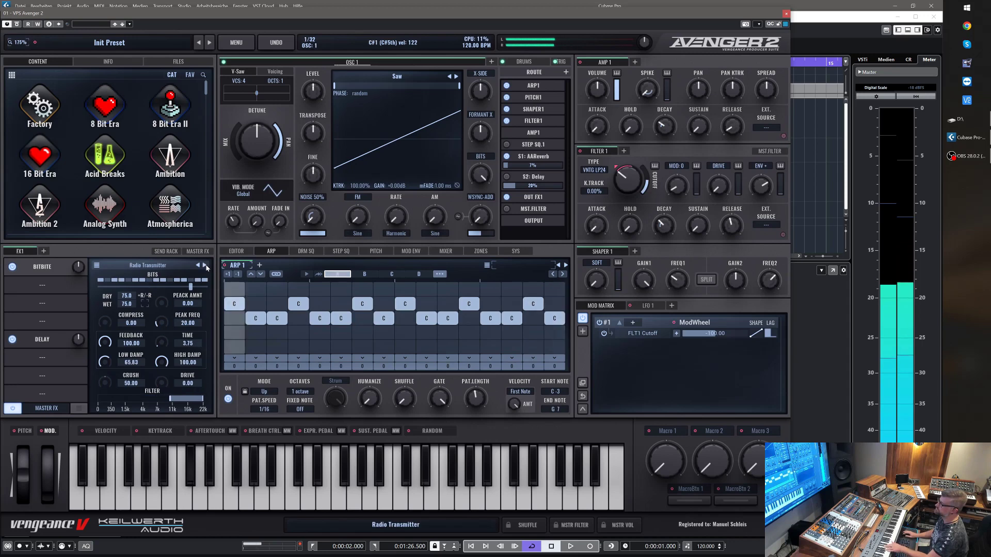
pyautogui.click(205, 265)
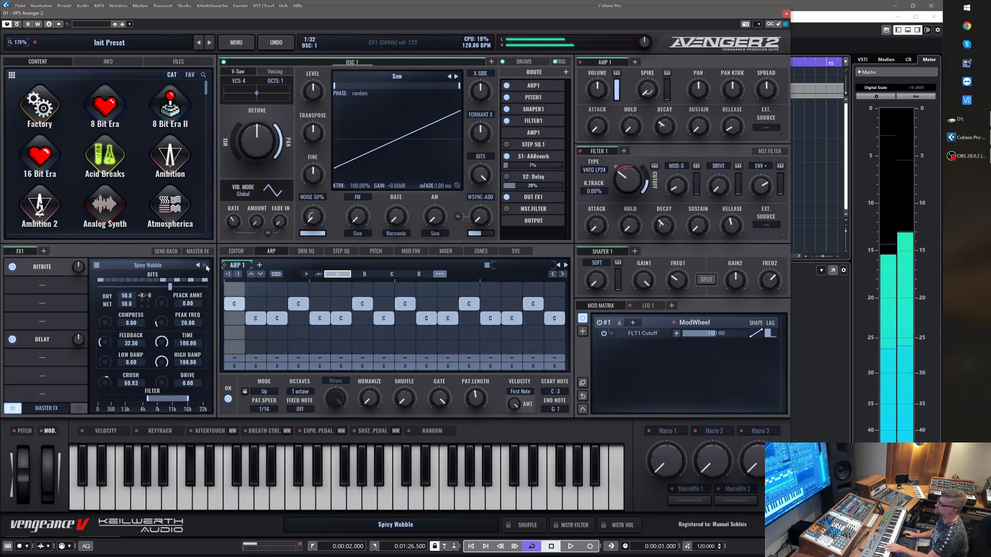
pyautogui.click(205, 265)
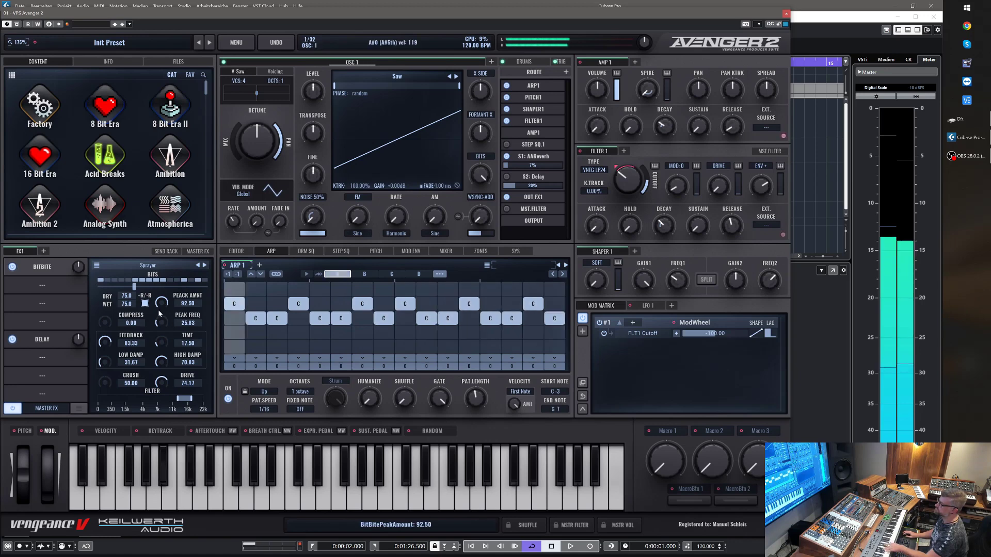
# - Restore BitBite's default settings and set its wet level to 74.5
pyautogui.click(97, 266)
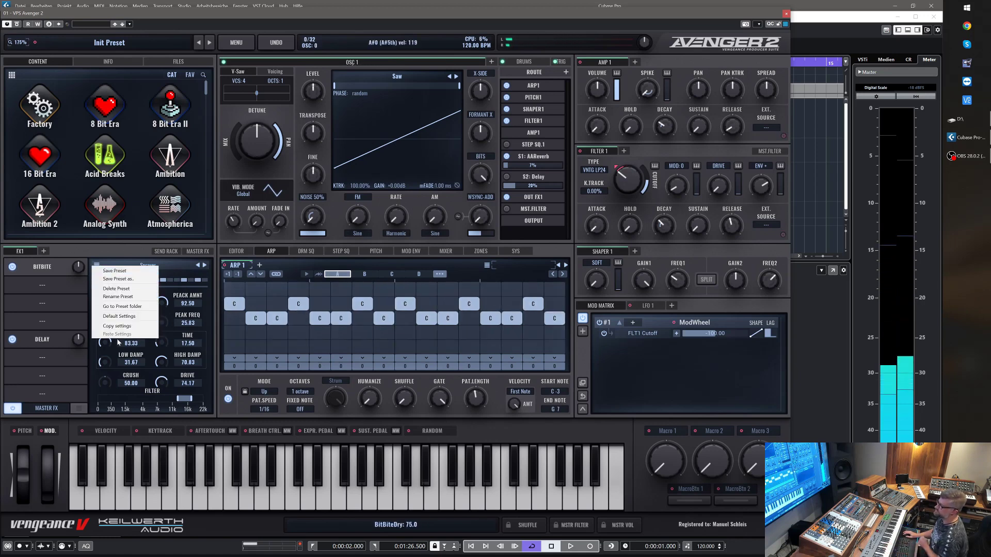
pyautogui.click(135, 318)
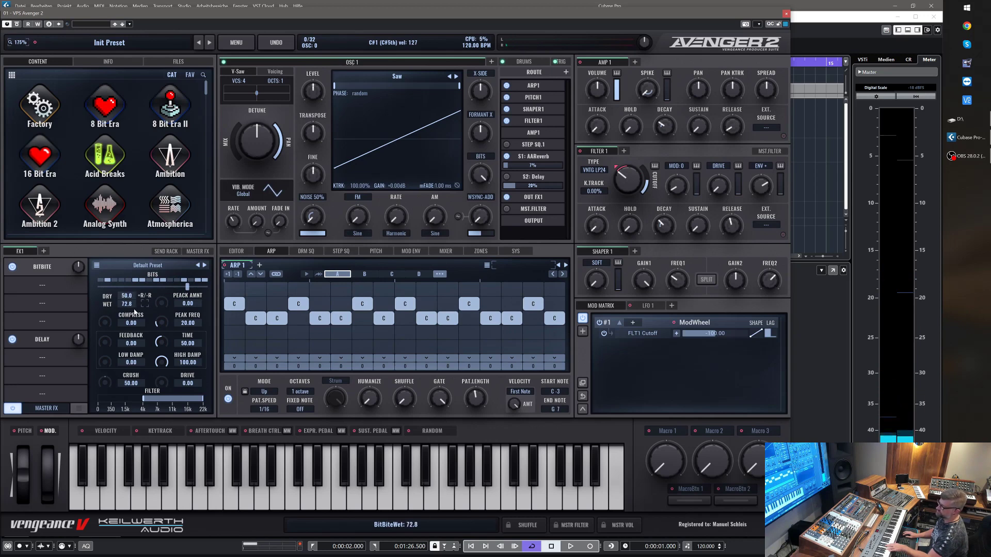
pyautogui.moveTo(129, 304); pyautogui.dragTo(129, 302)
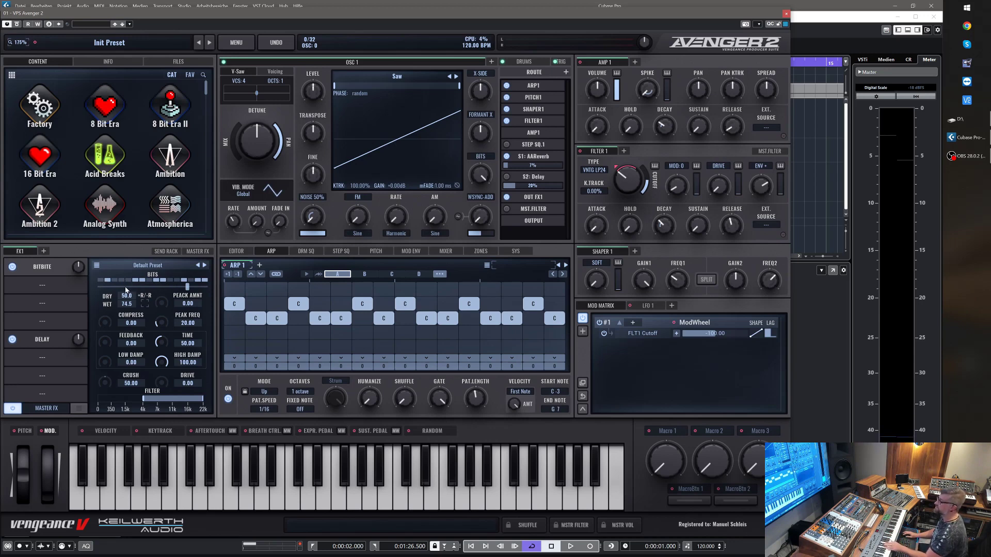
# - Lower BitBite's bits slider slightly, enable the +R/-R option and set Compress to 2.56
pyautogui.moveTo(187, 286); pyautogui.dragTo(175, 292)
pyautogui.click(145, 304)
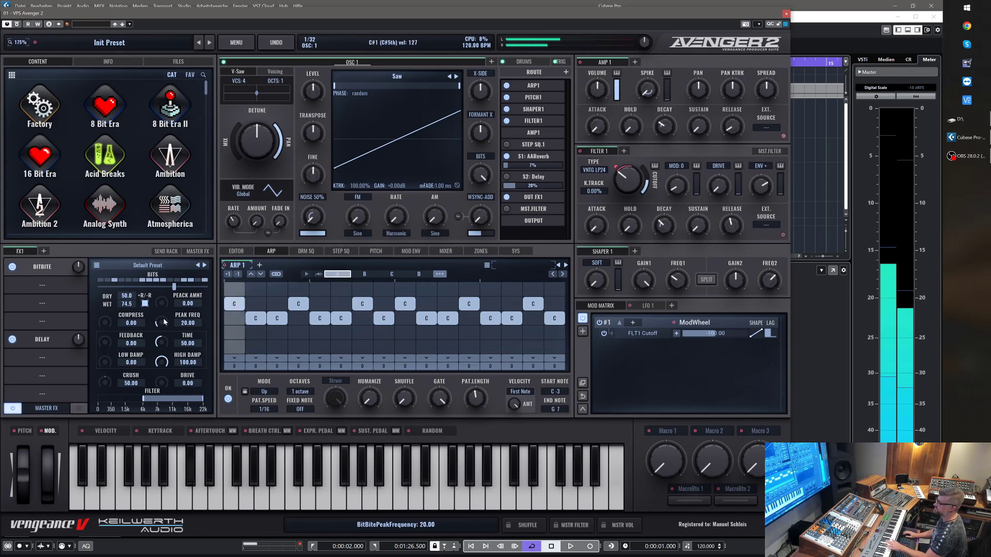
pyautogui.moveTo(107, 326)
pyautogui.mouseDown()
pyautogui.moveTo(101, 274)
pyautogui.moveTo(112, 323)
pyautogui.mouseUp()
# - Sweep BitBite's peak filter, ending with the peak frequency at 39.63 and the peak amount at 0
pyautogui.moveTo(161, 303); pyautogui.dragTo(183, 273)
pyautogui.moveTo(163, 324); pyautogui.dragTo(170, 348)
pyautogui.moveTo(162, 303); pyautogui.dragTo(162, 288)
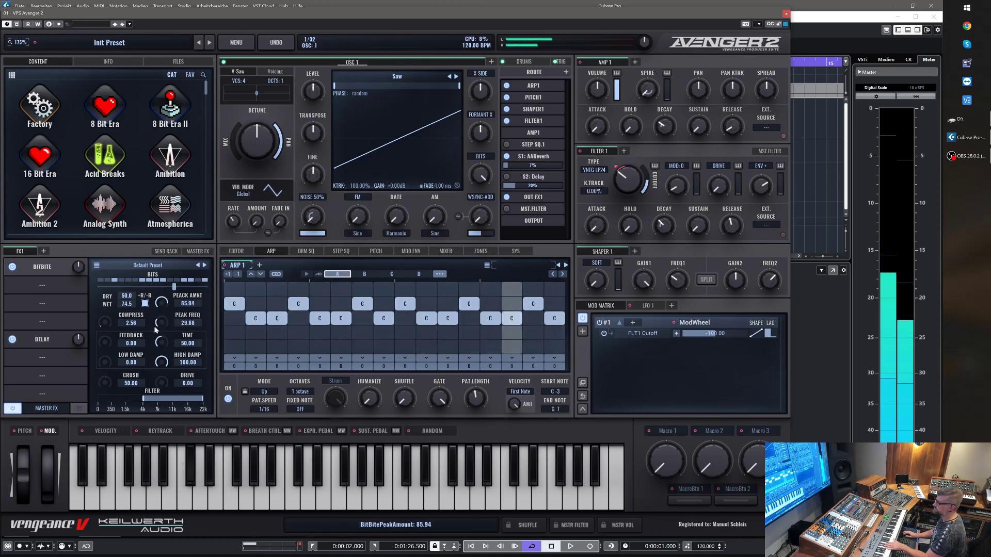
pyautogui.moveTo(161, 324); pyautogui.dragTo(161, 347)
pyautogui.moveTo(162, 304); pyautogui.dragTo(161, 404)
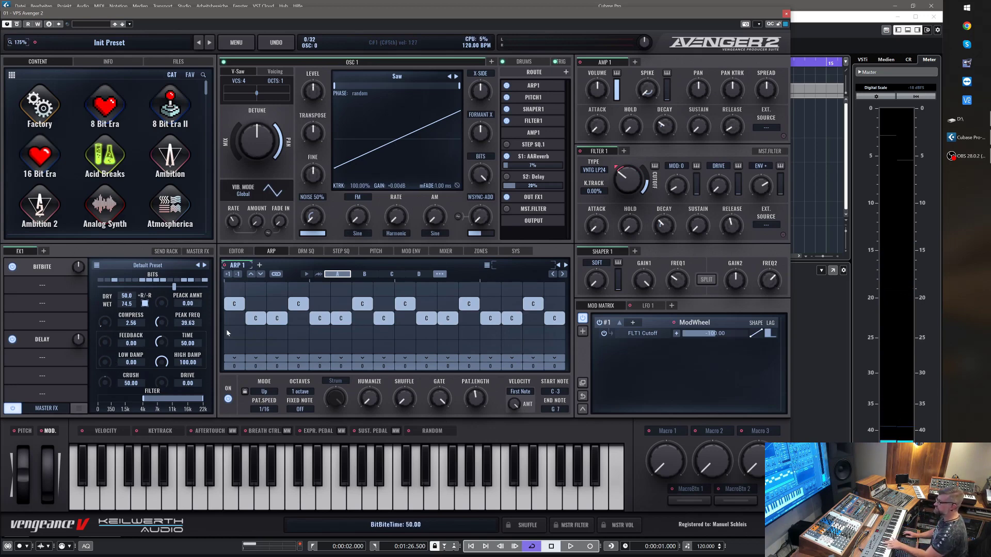
# - Dial in BitBite's feedback section with Feedback 66.42, Time 7.03, Low Damp 24.19 and High Damp 100
pyautogui.moveTo(108, 341); pyautogui.dragTo(100, 273)
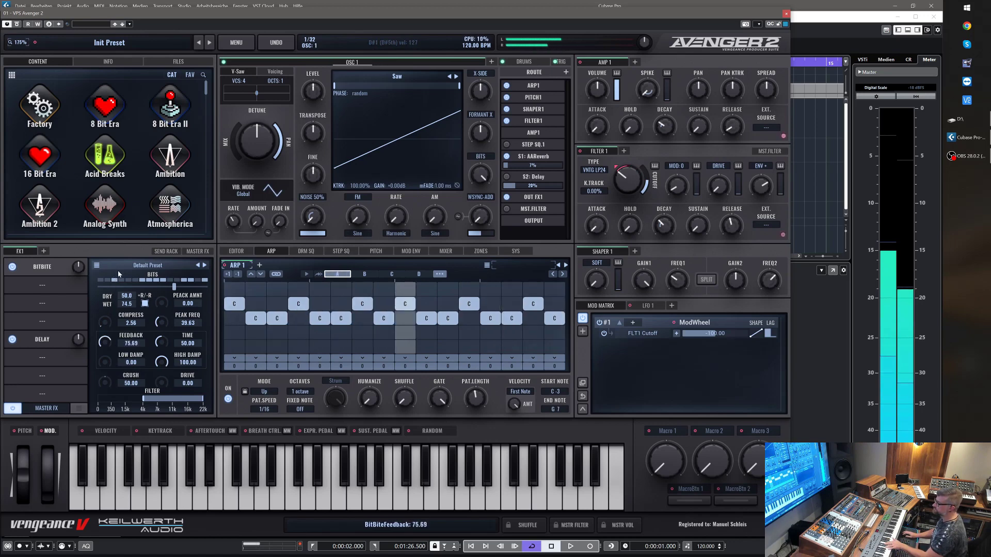
pyautogui.moveTo(105, 363); pyautogui.dragTo(111, 327)
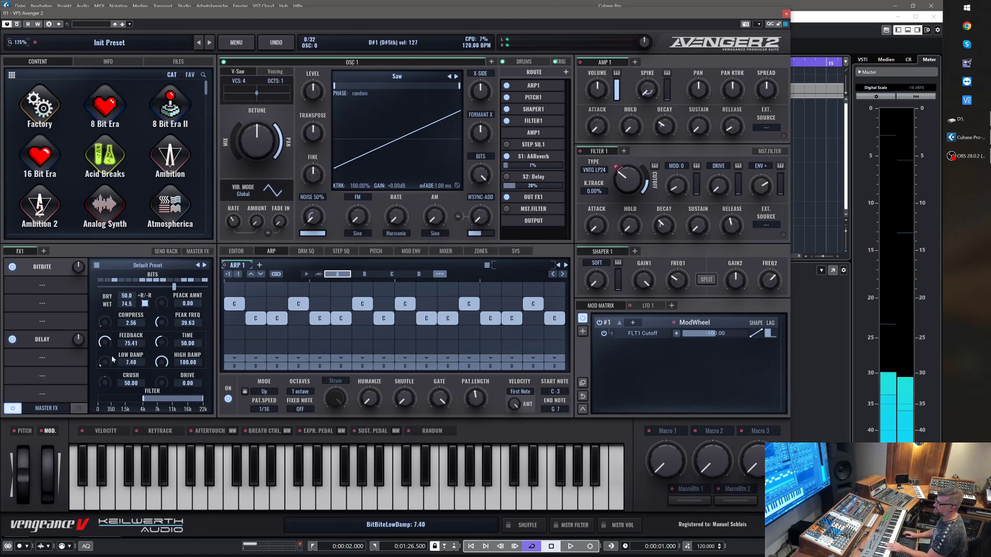
pyautogui.moveTo(118, 373); pyautogui.dragTo(108, 326)
pyautogui.moveTo(162, 362); pyautogui.dragTo(158, 386)
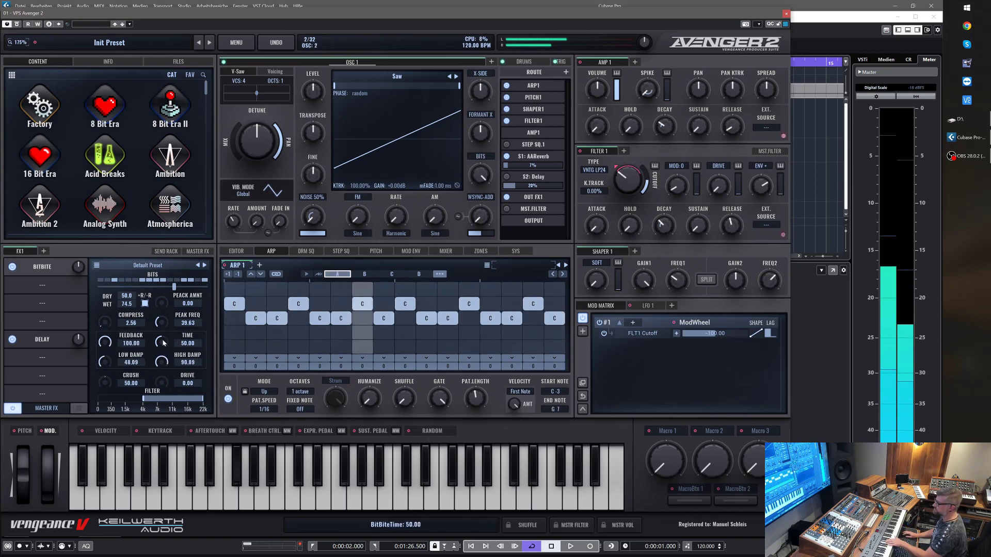
pyautogui.moveTo(165, 328); pyautogui.dragTo(167, 308)
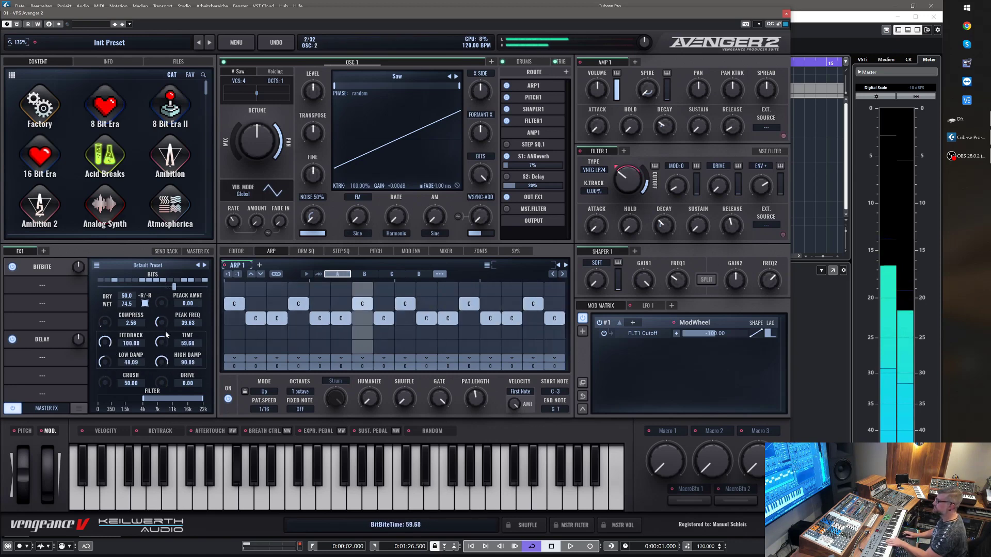
pyautogui.moveTo(106, 367); pyautogui.dragTo(110, 381)
pyautogui.moveTo(105, 342); pyautogui.dragTo(106, 327)
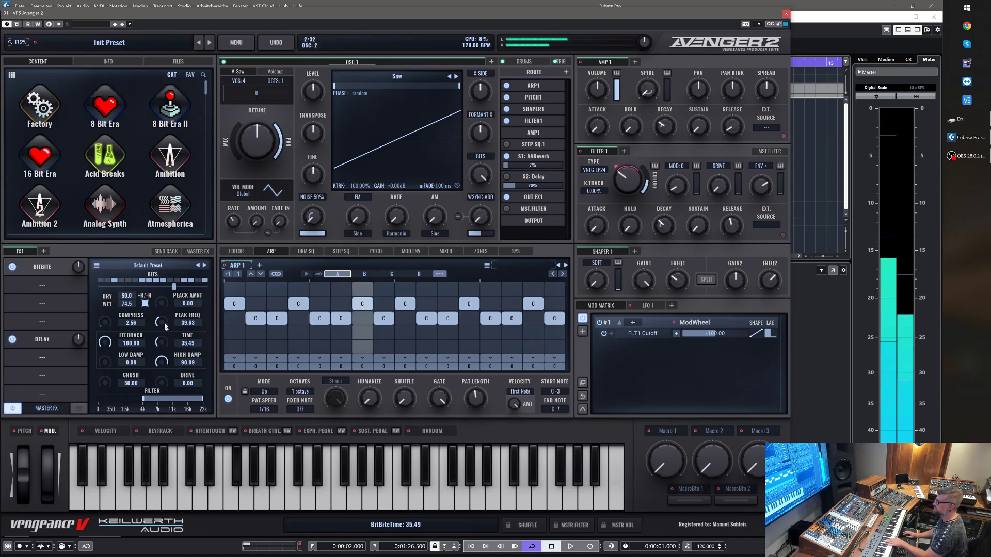
pyautogui.moveTo(168, 295)
pyautogui.mouseDown()
pyautogui.moveTo(173, 262)
pyautogui.moveTo(174, 290)
pyautogui.mouseUp()
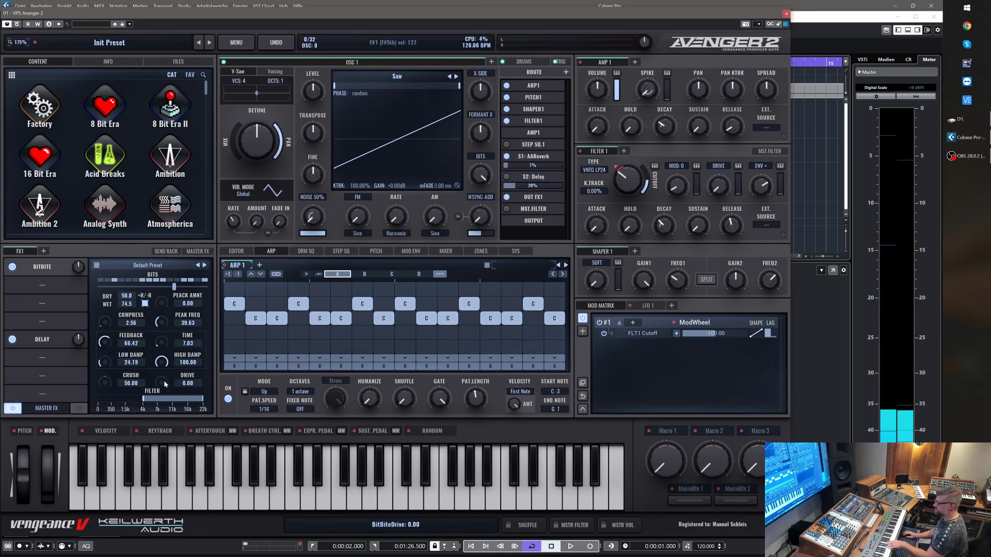
# - Set BitBite's Drive to 27.89 and Crush to 57.97
pyautogui.moveTo(162, 385); pyautogui.dragTo(161, 361)
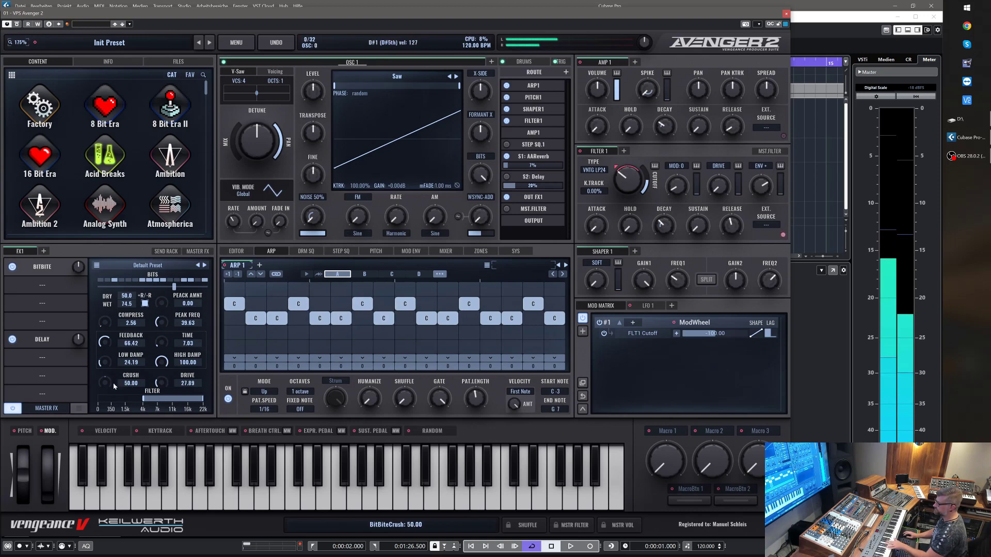
pyautogui.moveTo(104, 382)
pyautogui.mouseDown()
pyautogui.moveTo(107, 351)
pyautogui.moveTo(106, 400)
pyautogui.mouseUp()
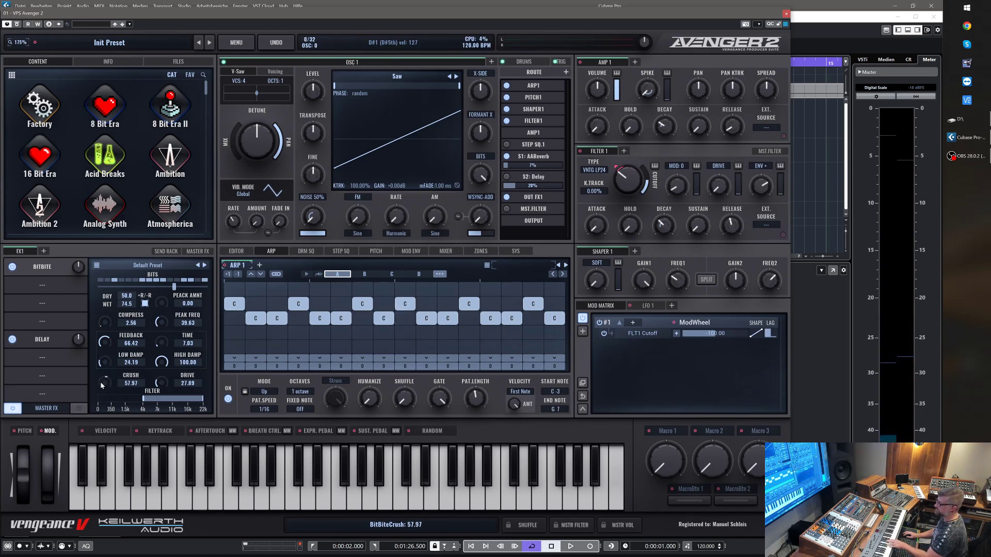
# - Reset BitBite's Crush to 50 and sweep its filter band, ending with a lowered low cut and a fully open high cut
pyautogui.moveTo(108, 360); pyautogui.dragTo(118, 426)
pyautogui.doubleClick(104, 381)
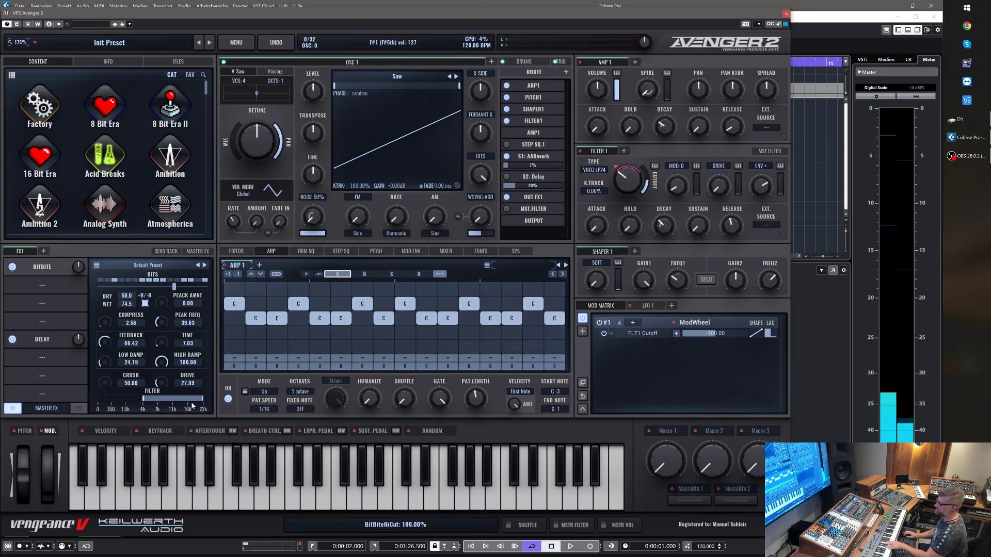
pyautogui.moveTo(183, 398); pyautogui.dragTo(180, 403)
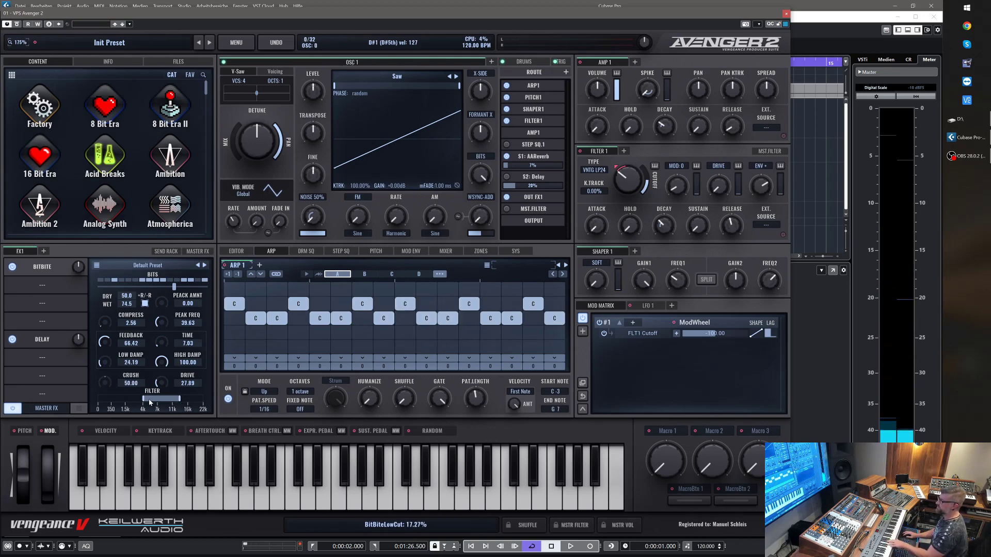
pyautogui.moveTo(144, 401); pyautogui.dragTo(204, 398)
pyautogui.click(179, 398)
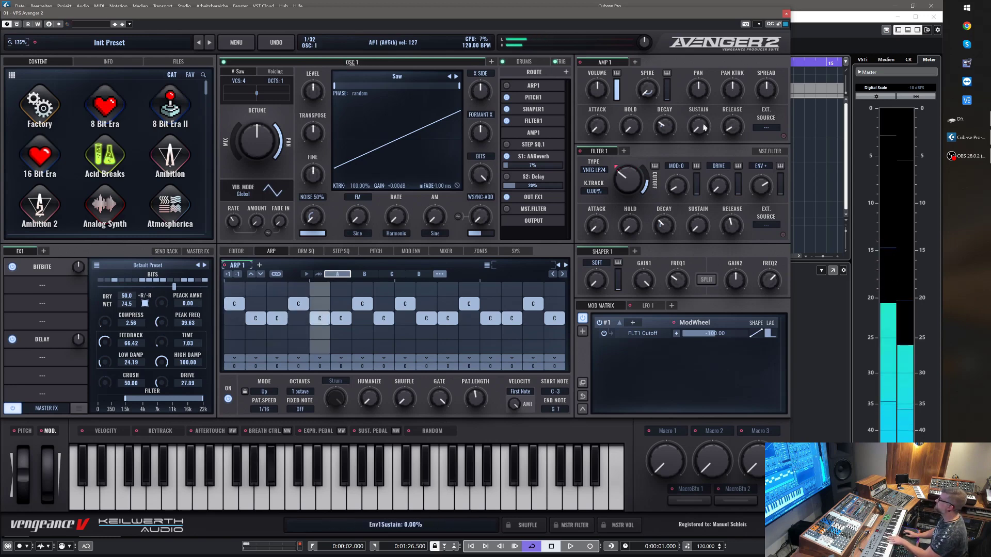
# - Raise the Amp 1 sustain to maximum and audition BitBite presets from Art of Noise through Bassline Whipper to the next one
pyautogui.moveTo(699, 125); pyautogui.dragTo(714, 8)
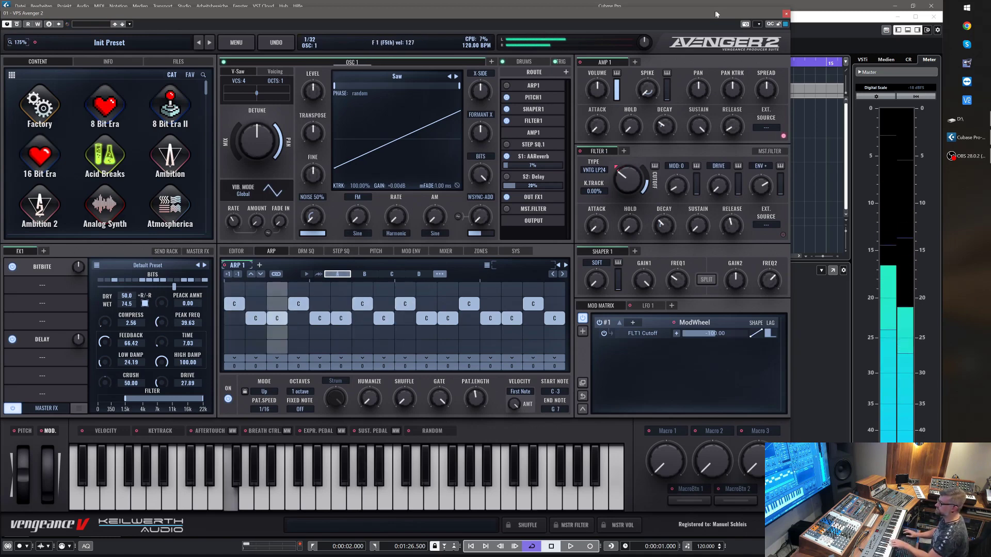
pyautogui.click(204, 265)
pyautogui.click(199, 265)
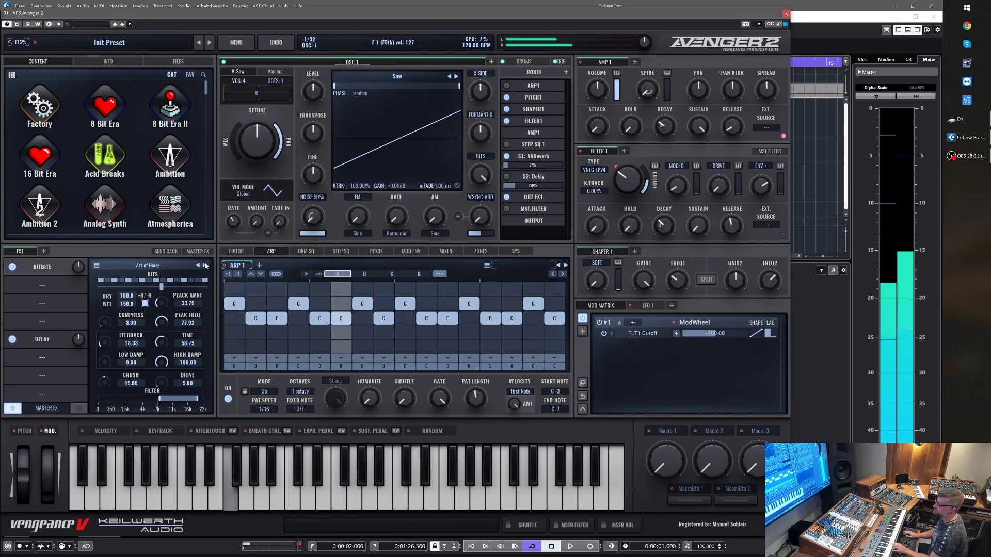
pyautogui.click(205, 265)
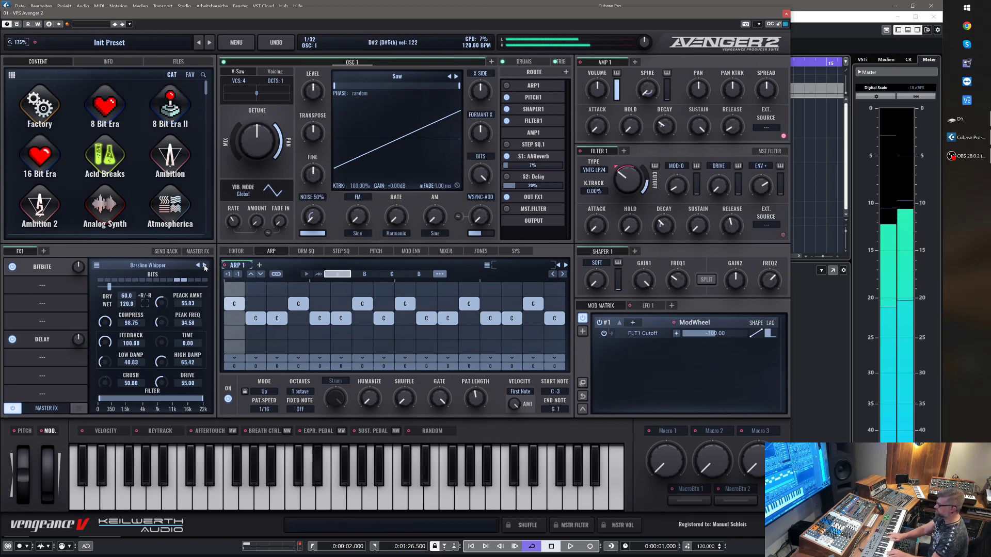
pyautogui.click(205, 266)
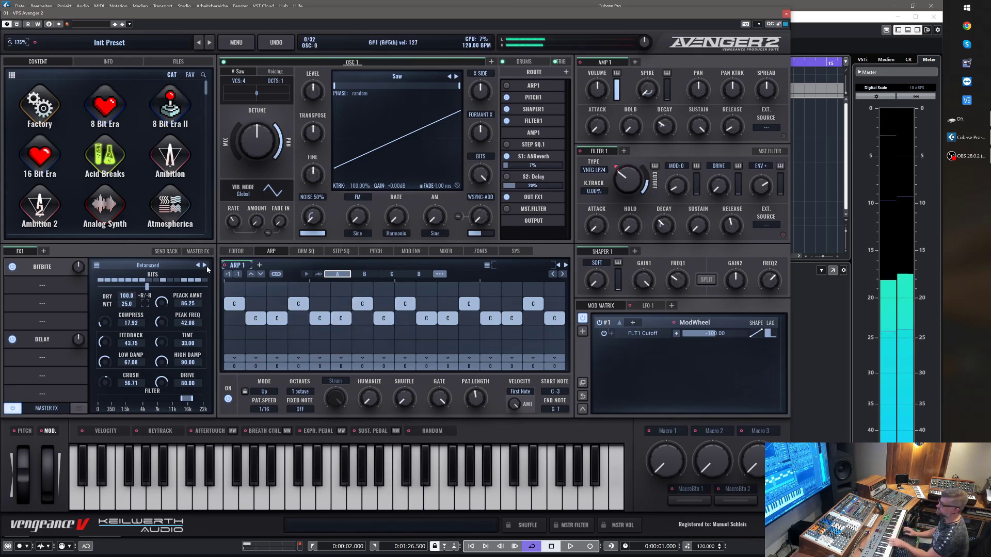
# - Audition further BitBite presets, passing Combed Feedback 2 and Floor Cut and ending on High Tracker 1
pyautogui.click(205, 266)
pyautogui.click(205, 266)
pyautogui.click(205, 266)
pyautogui.click(205, 266)
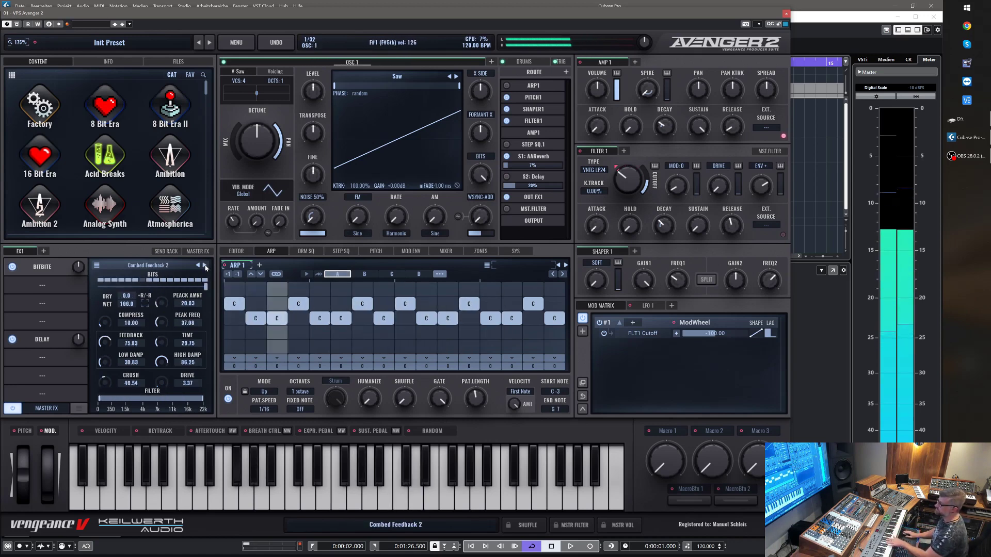
pyautogui.click(205, 266)
pyautogui.click(205, 265)
pyautogui.click(205, 266)
pyautogui.click(204, 266)
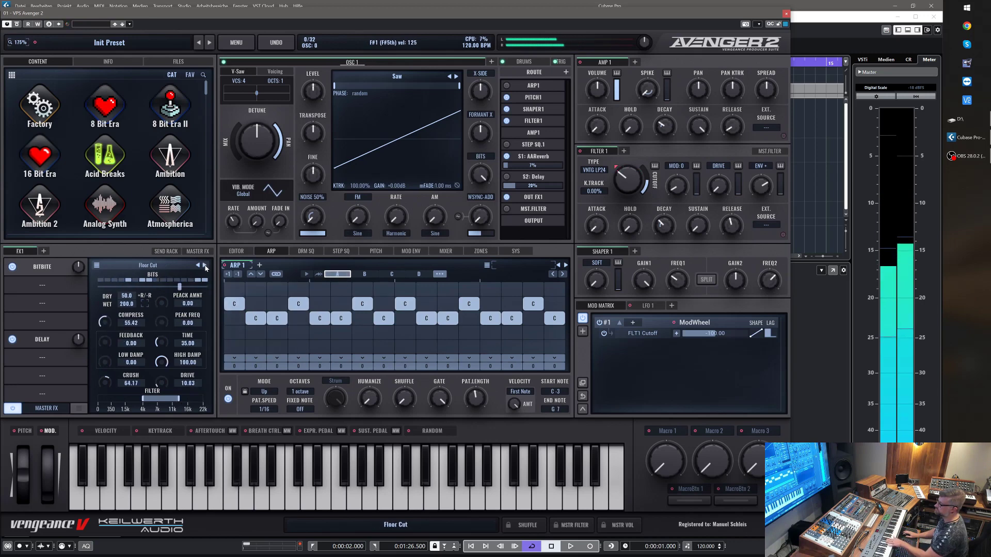
pyautogui.click(205, 266)
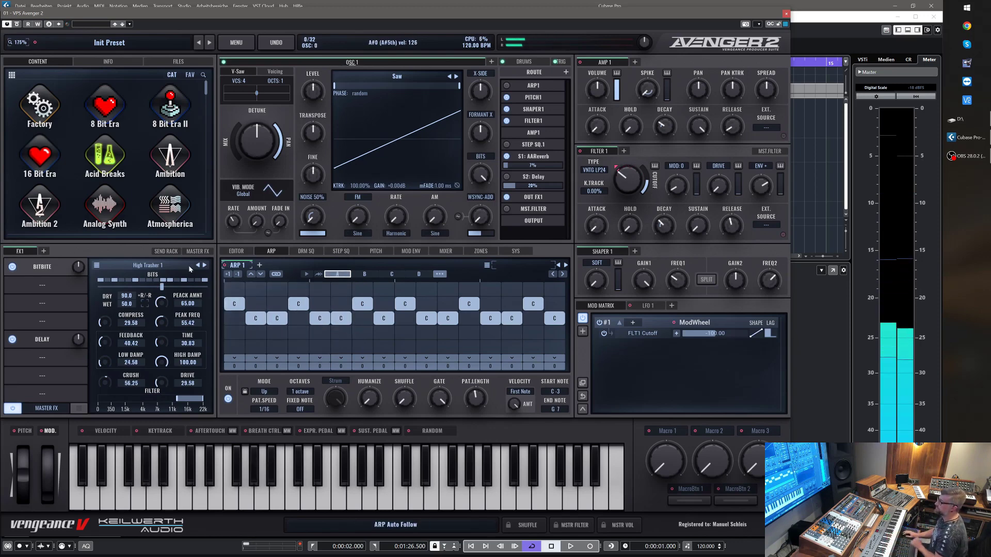
# - Try the Big Beatz drumkit, load Beating Beats instead, and assign all its drum slots to FX1
pyautogui.click(522, 61)
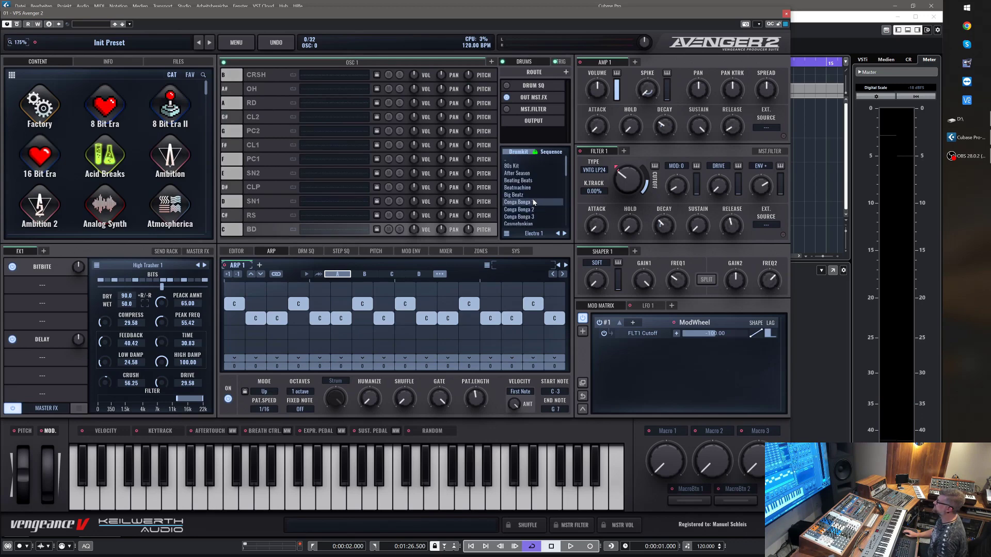
pyautogui.click(533, 196)
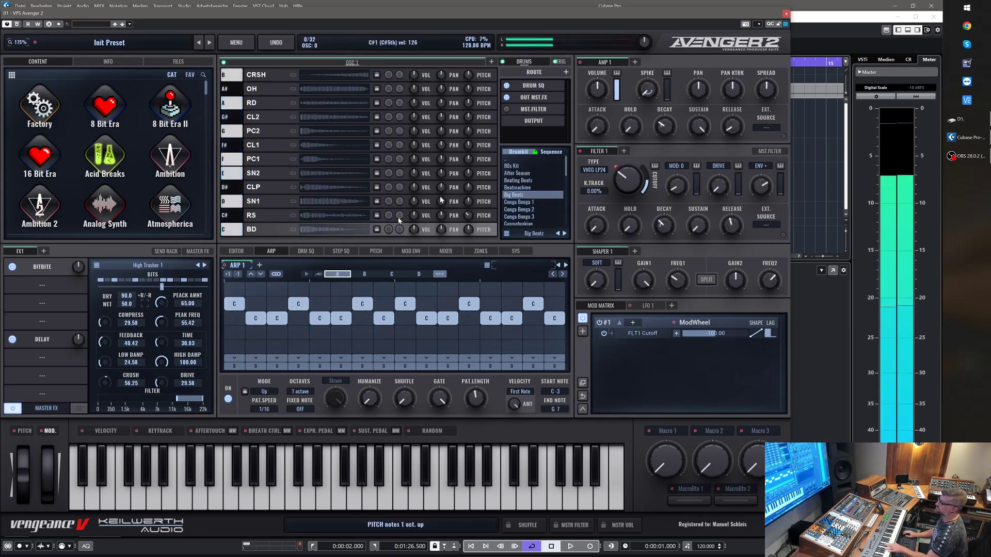
pyautogui.click(541, 181)
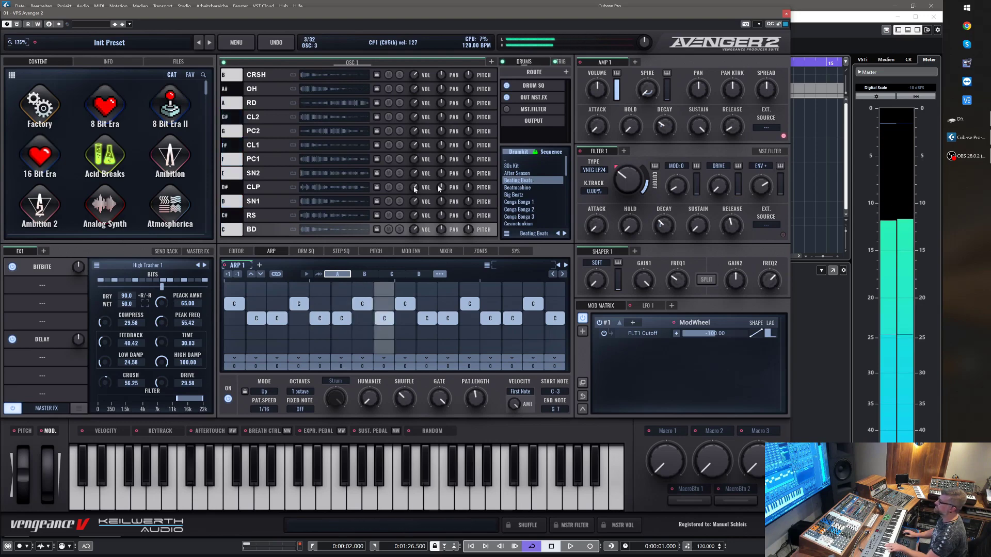
pyautogui.click(544, 101)
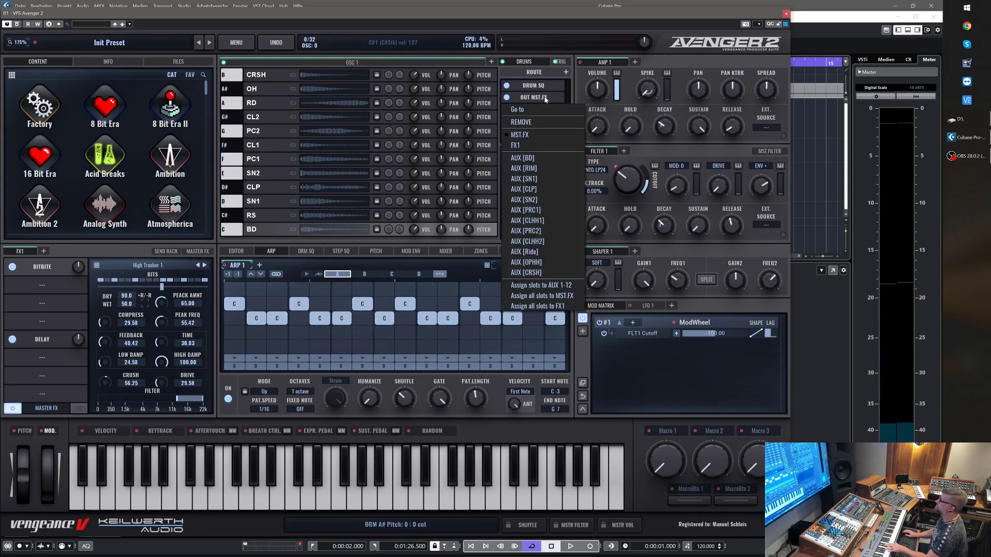
pyautogui.click(550, 306)
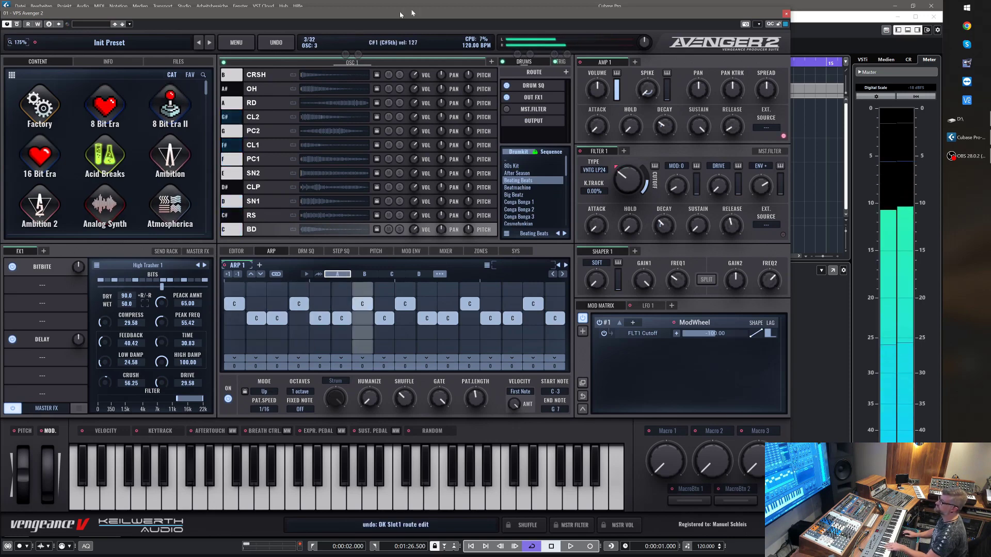
# - Audition BitBite presets on the drums, from Hollow Bits through Low Enhancer, Metal Ringer, Resonant Box and Spinal to Subtle Crunch 1
pyautogui.click(205, 265)
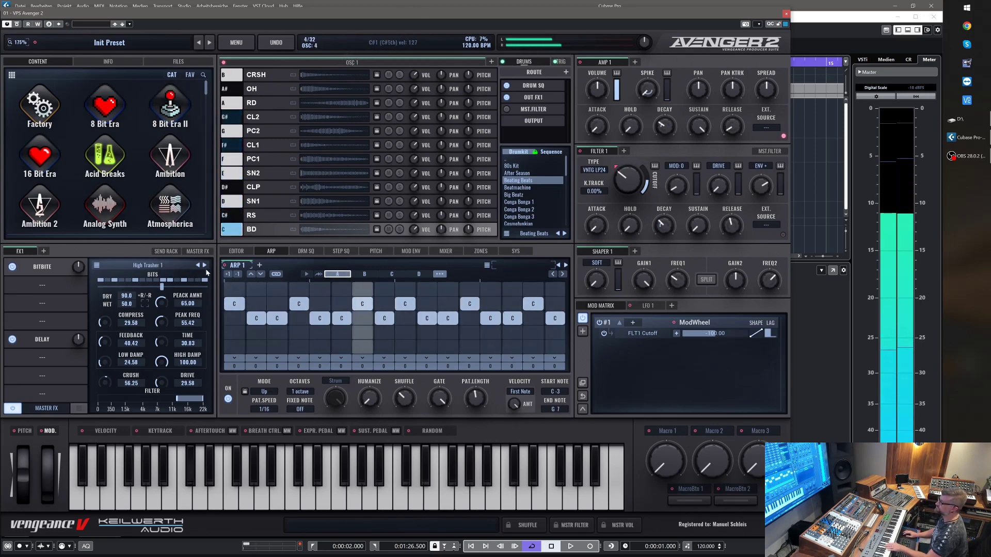
pyautogui.click(205, 266)
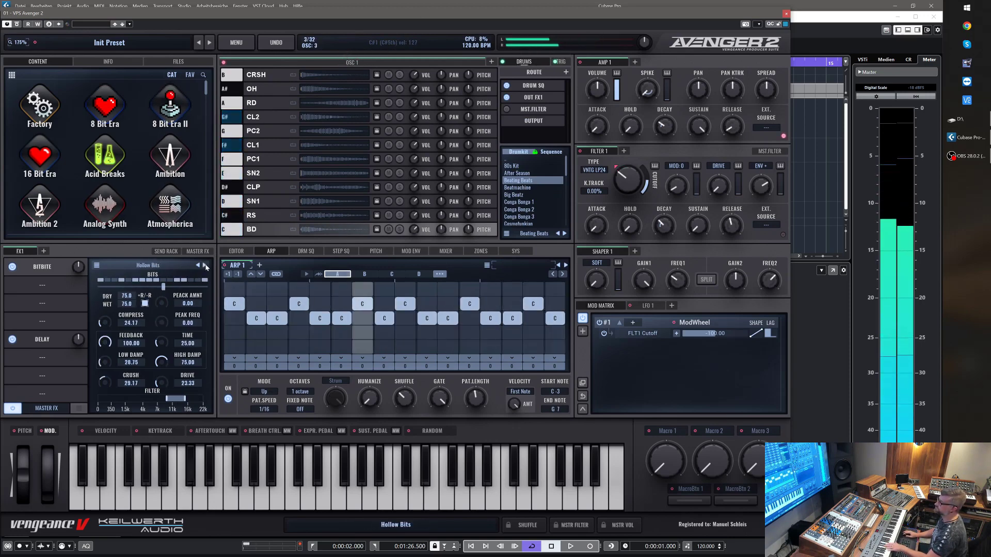
pyautogui.click(204, 266)
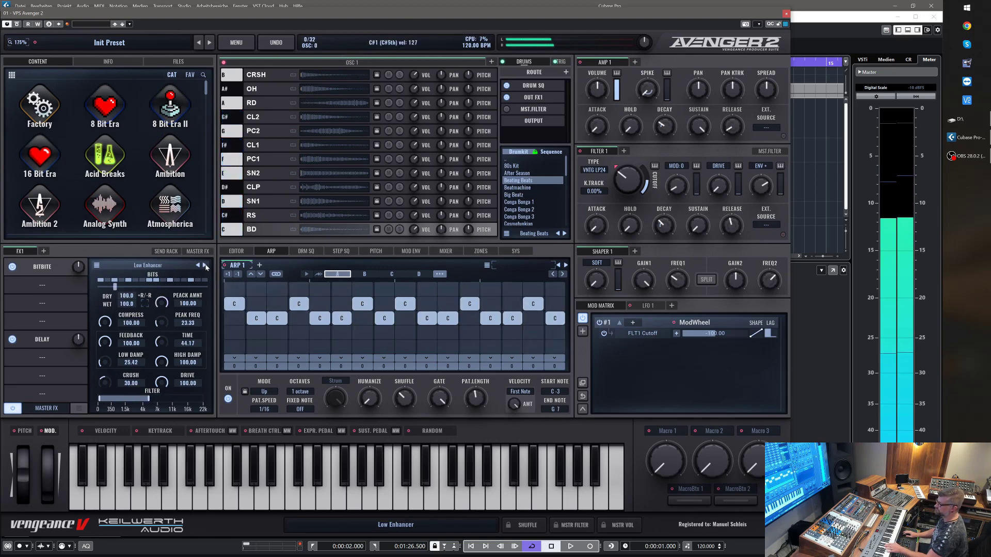
pyautogui.click(204, 265)
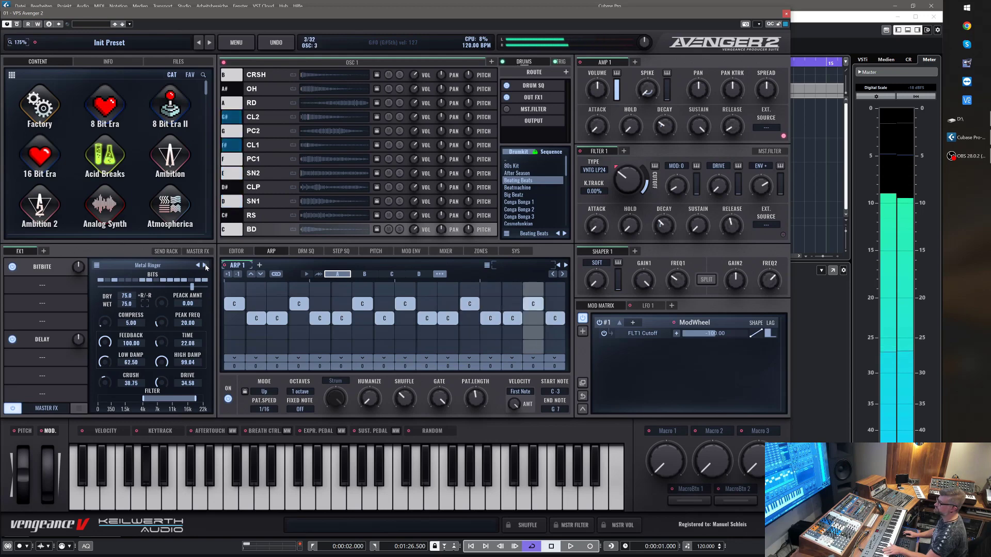
pyautogui.click(204, 265)
pyautogui.click(204, 265)
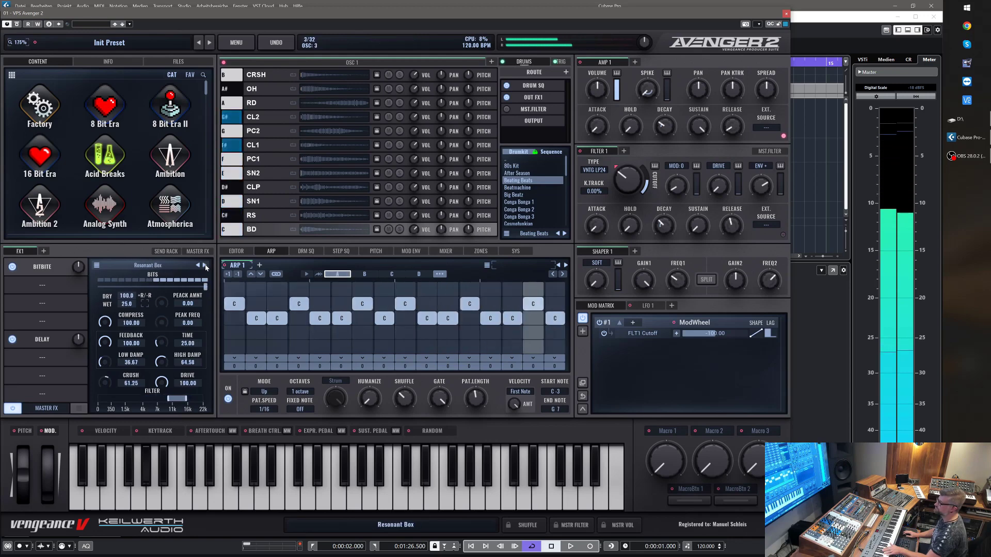
pyautogui.click(205, 266)
pyautogui.click(204, 266)
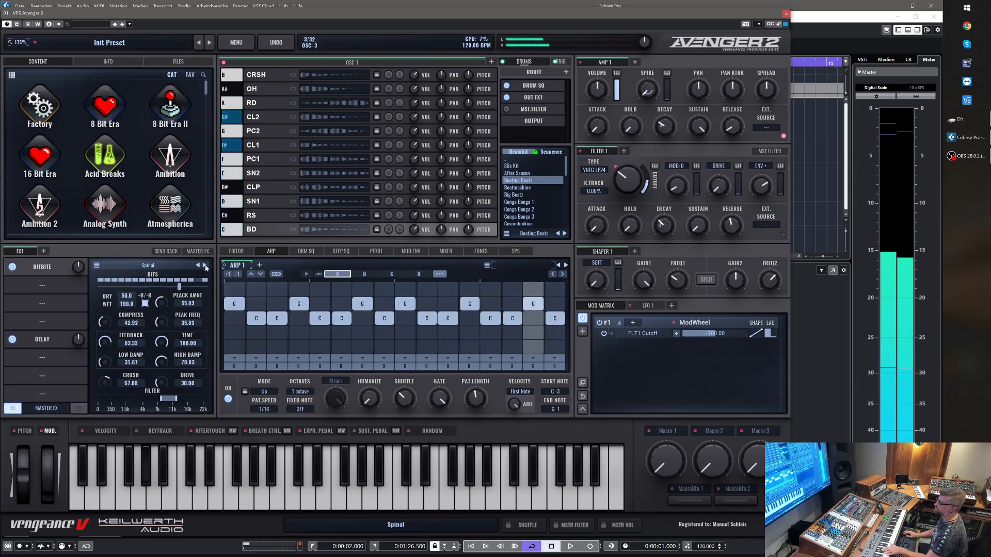
pyautogui.click(205, 266)
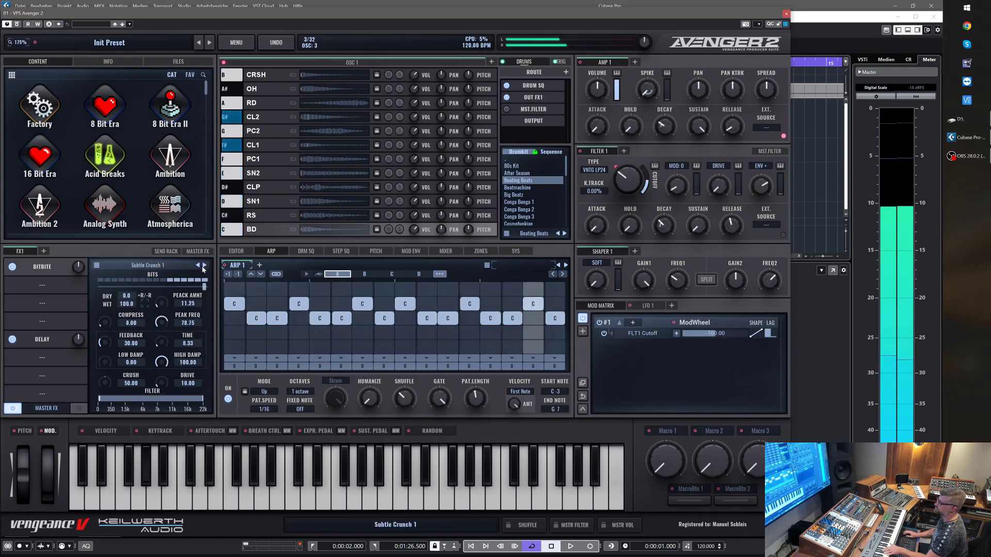
# - On BitBite's Stereo Fuzz preset, set Feedback 79.39, Time 5.24, Low Damp 23.90 and Crush about 57, and adjust the Drive
pyautogui.moveTo(106, 343); pyautogui.dragTo(106, 272)
pyautogui.moveTo(161, 343); pyautogui.dragTo(177, 432)
pyautogui.moveTo(104, 362); pyautogui.dragTo(105, 340)
pyautogui.moveTo(105, 383); pyautogui.dragTo(105, 363)
pyautogui.moveTo(161, 385); pyautogui.dragTo(162, 350)
pyautogui.moveTo(106, 382); pyautogui.dragTo(106, 395)
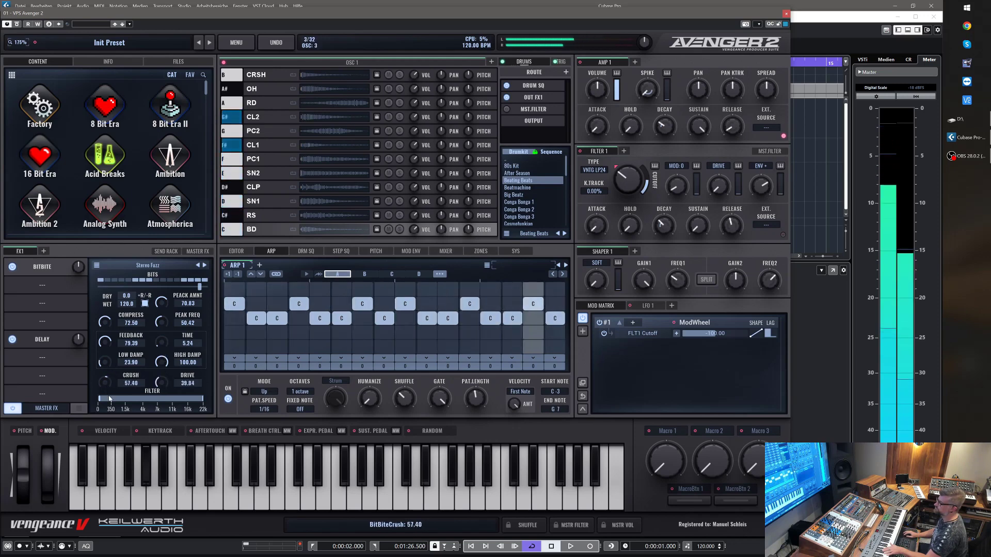
# - Reduce BitBite's Feedback to 49.80 and sweep the peak filter to a peak amount of 53.19 and a peak frequency of 16.55
pyautogui.moveTo(105, 342); pyautogui.dragTo(105, 368)
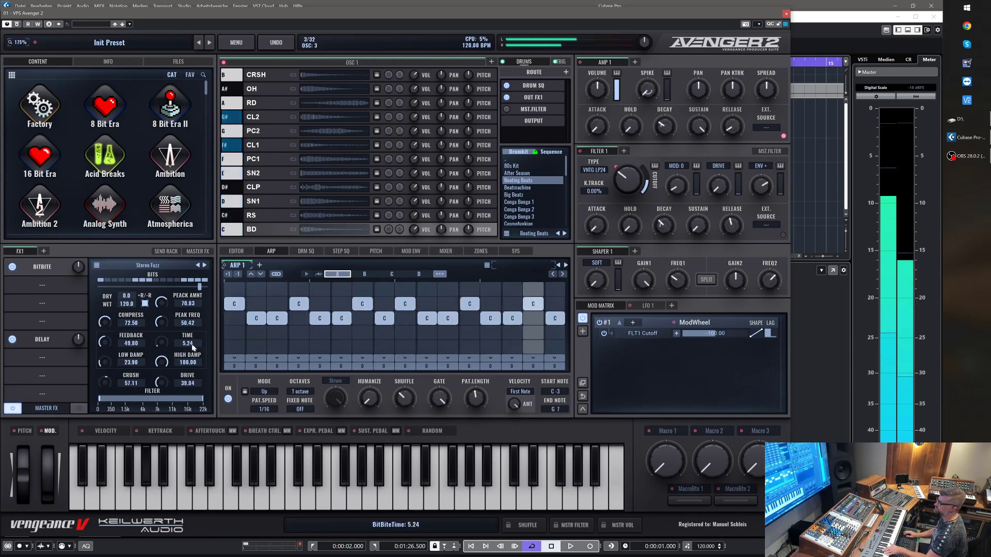
pyautogui.moveTo(161, 322)
pyautogui.mouseDown()
pyautogui.moveTo(162, 273)
pyautogui.moveTo(166, 341)
pyautogui.mouseUp()
pyautogui.moveTo(162, 302); pyautogui.dragTo(164, 321)
pyautogui.moveTo(162, 322); pyautogui.dragTo(163, 336)
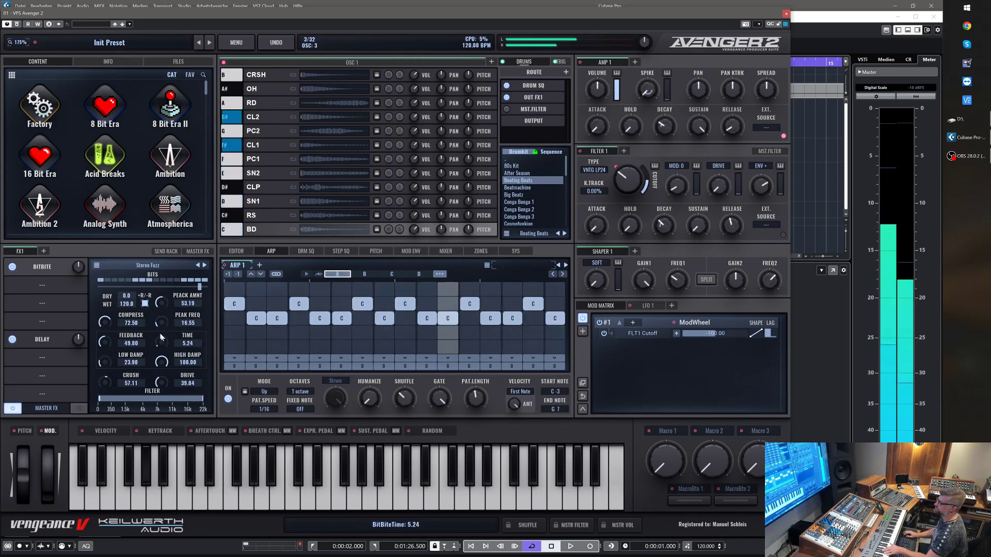
# - Lower BitBite's bits slider to below the middle of its range and disable the +R/-R option
pyautogui.click(172, 287)
pyautogui.moveTo(171, 287); pyautogui.dragTo(150, 288)
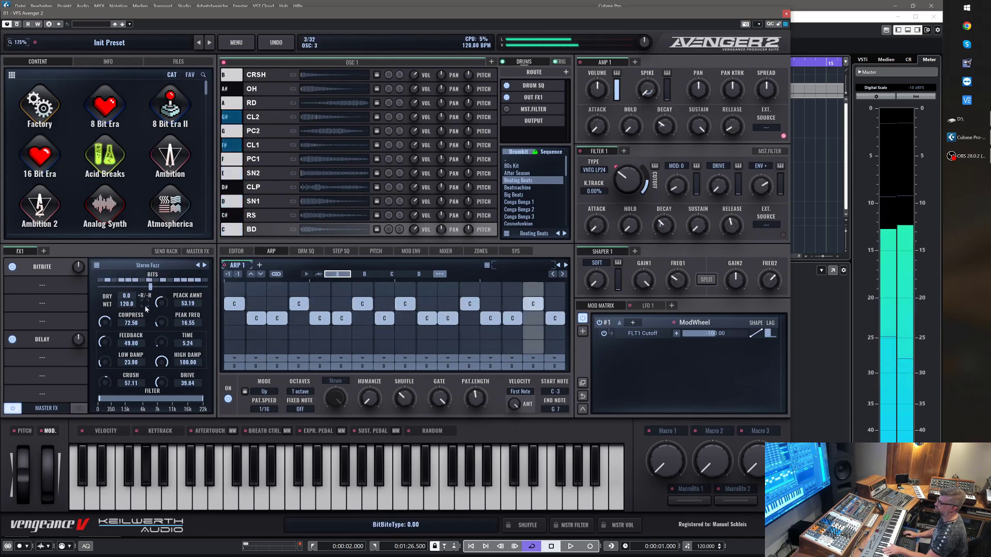
pyautogui.moveTo(151, 287); pyautogui.dragTo(139, 288)
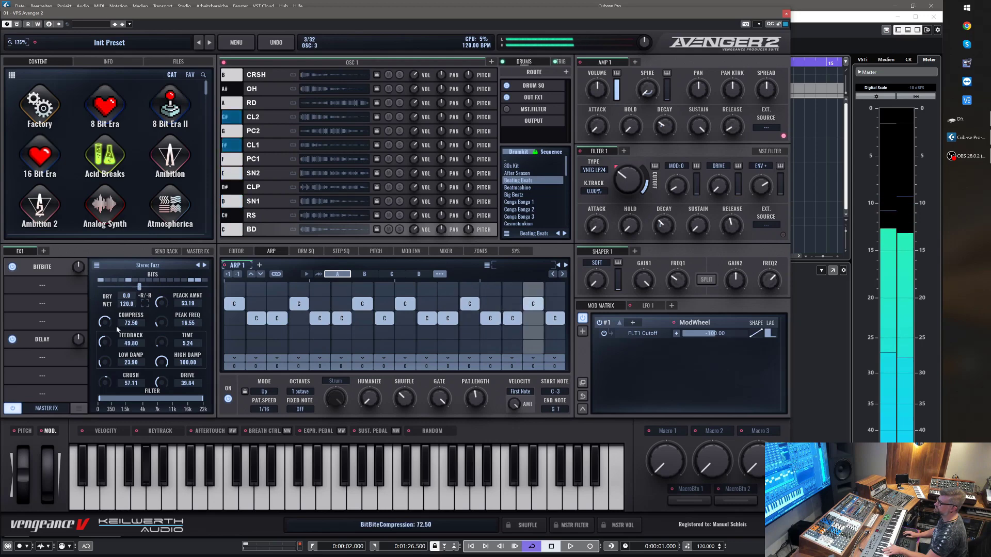
# - Raise BitBite's Feedback to 79.11 and Time to 72.11
pyautogui.moveTo(161, 322); pyautogui.dragTo(161, 318)
pyautogui.moveTo(105, 343); pyautogui.dragTo(107, 324)
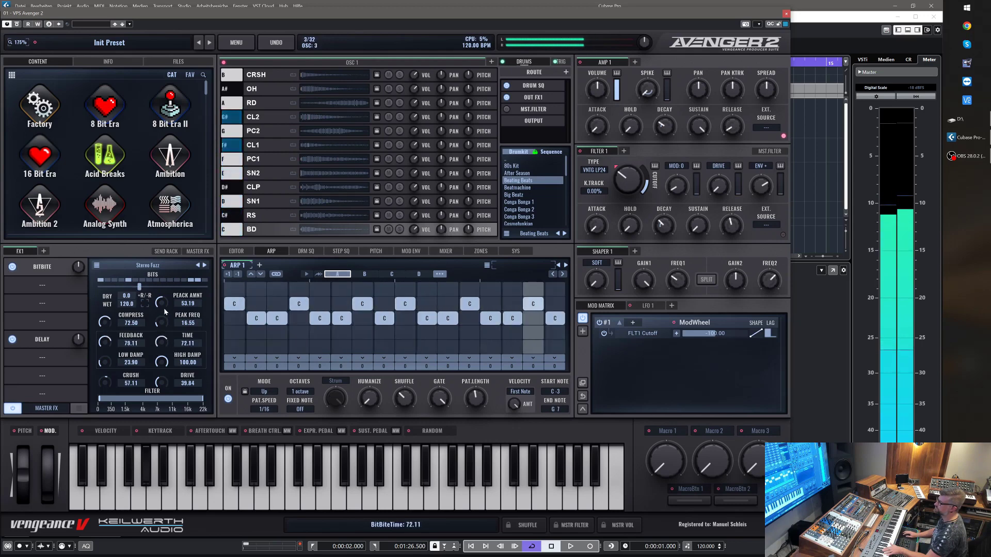